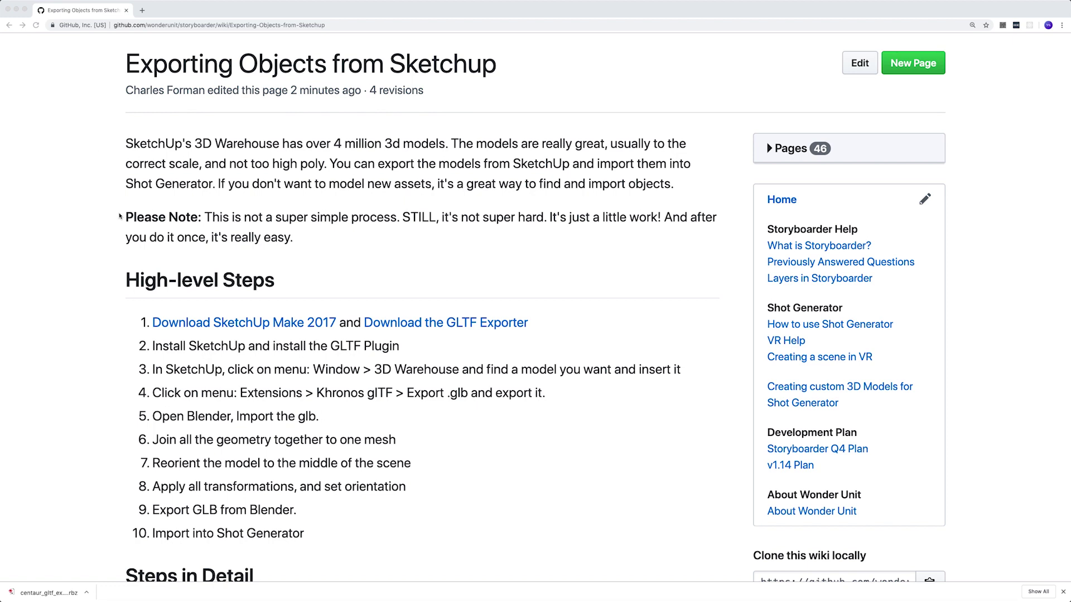
Open the SketchUp Make 2017 download page, and download the glTF Export extension from the Extension Warehouse
{"action": "left_click", "coordinate": [244, 322]}
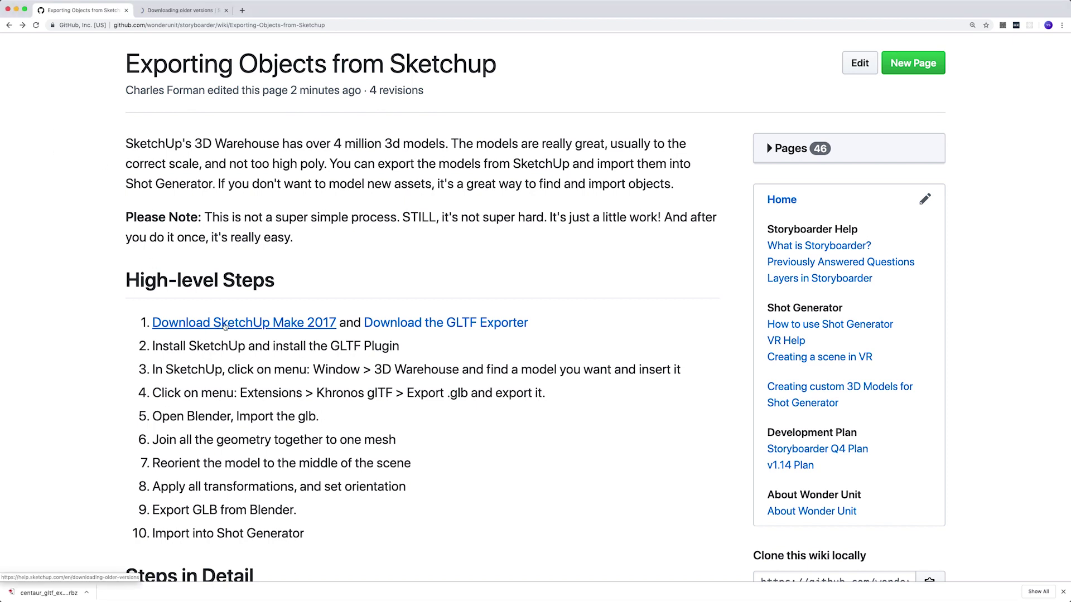
{"action": "left_click", "coordinate": [84, 10]}
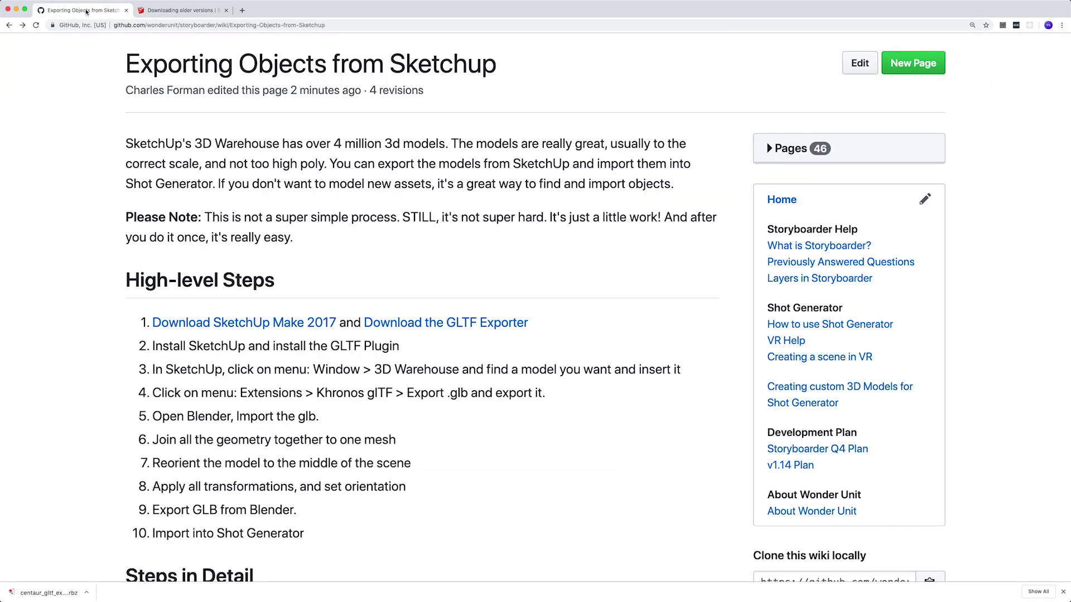
{"action": "left_click", "coordinate": [474, 324]}
{"action": "left_click", "coordinate": [683, 83]}
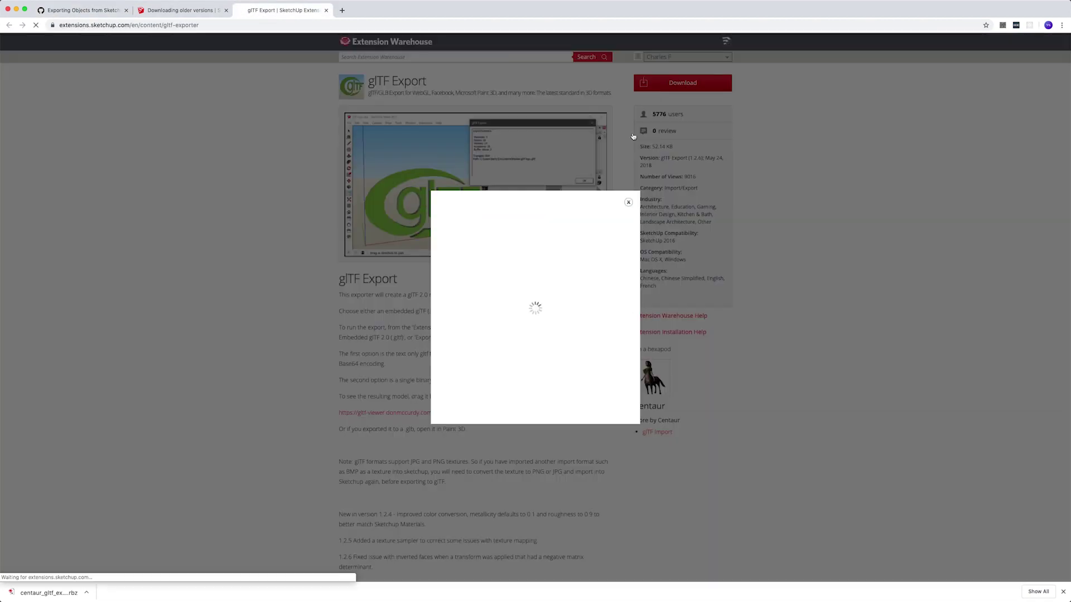
{"action": "left_click", "coordinate": [535, 385]}
{"action": "left_click", "coordinate": [326, 10]}
{"action": "left_click", "coordinate": [226, 10]}
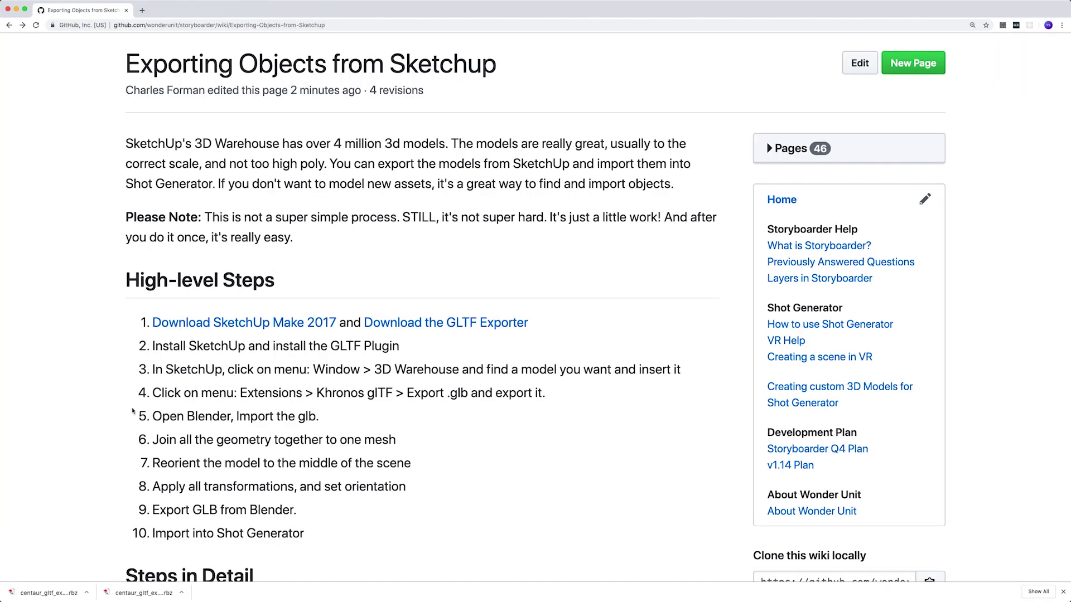
Switch to the SketchUp 2017 folder, launch SketchUp with a new model and delete the default human figure
{"action": "scroll", "coordinate": [154, 413], "scroll_direction": "down", "scroll_amount": 10}
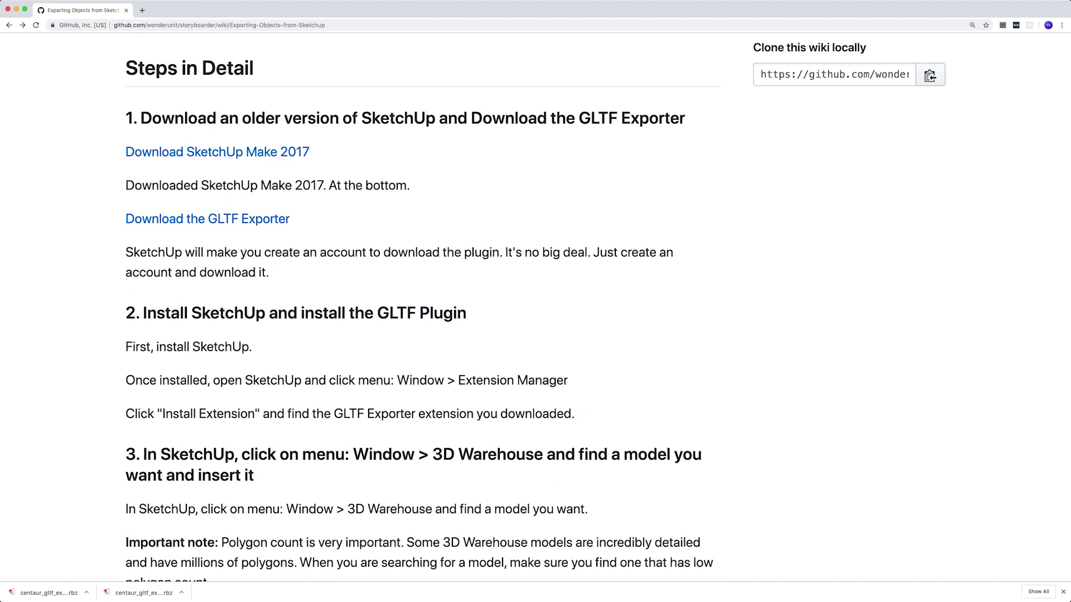
{"action": "key", "text": "super+Tab"}
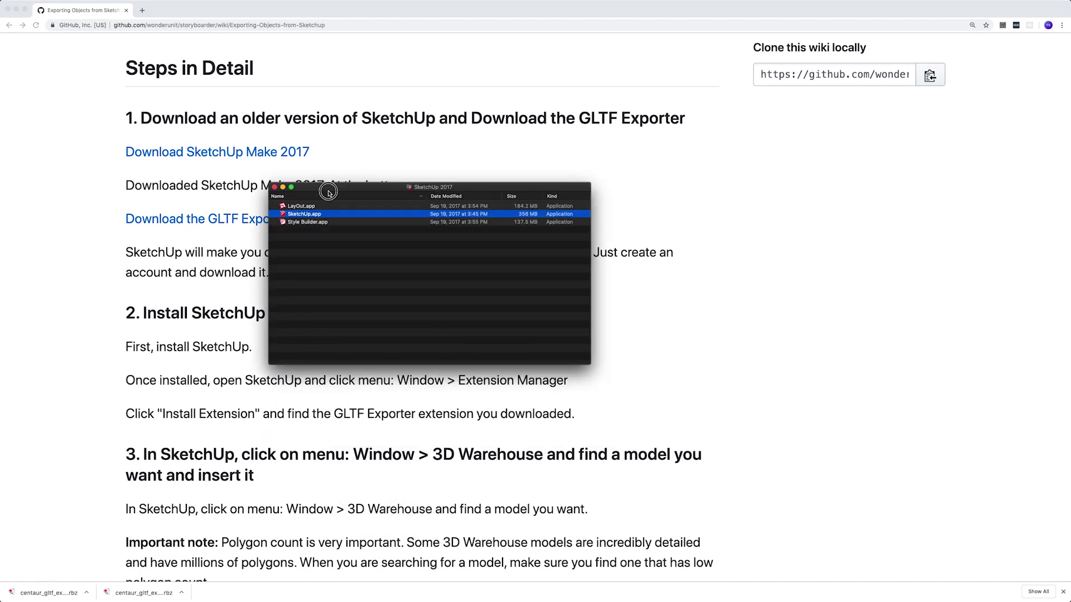
{"action": "left_click_drag", "start_coordinate": [328, 190], "coordinate": [327, 186]}
{"action": "left_click", "coordinate": [297, 290]}
{"action": "left_click", "coordinate": [296, 211]}
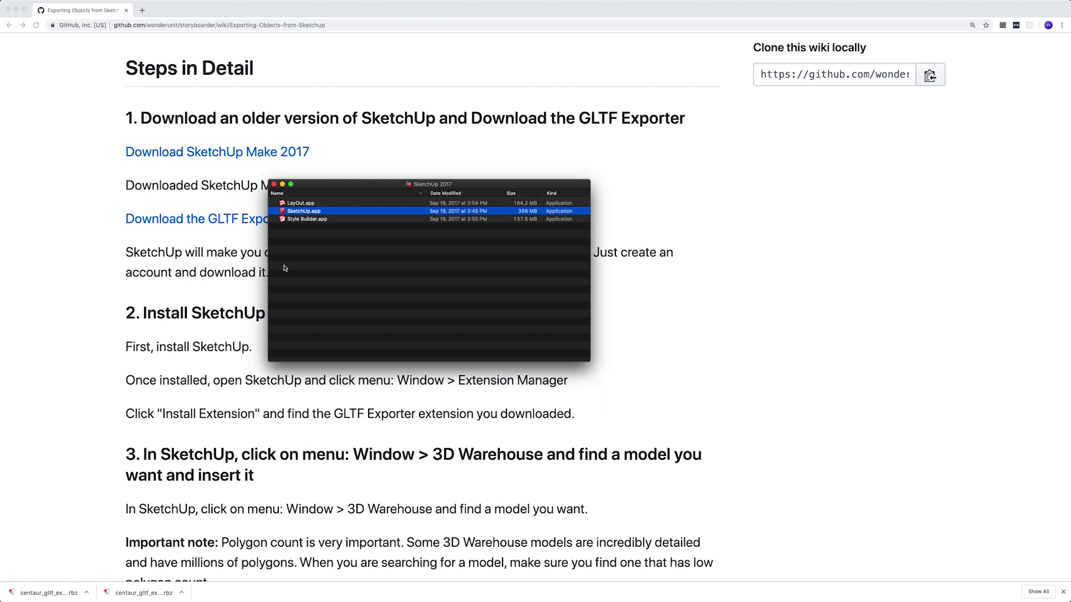
{"action": "key", "text": "super+o"}
{"action": "left_click", "coordinate": [620, 208]}
{"action": "left_click", "coordinate": [329, 337]}
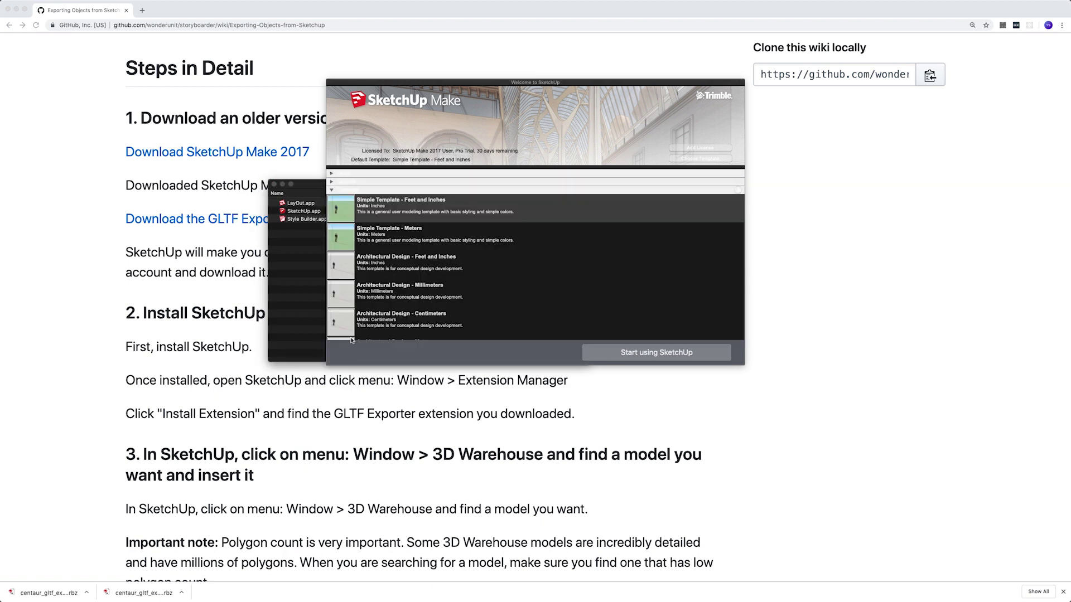
{"action": "left_click", "coordinate": [675, 356]}
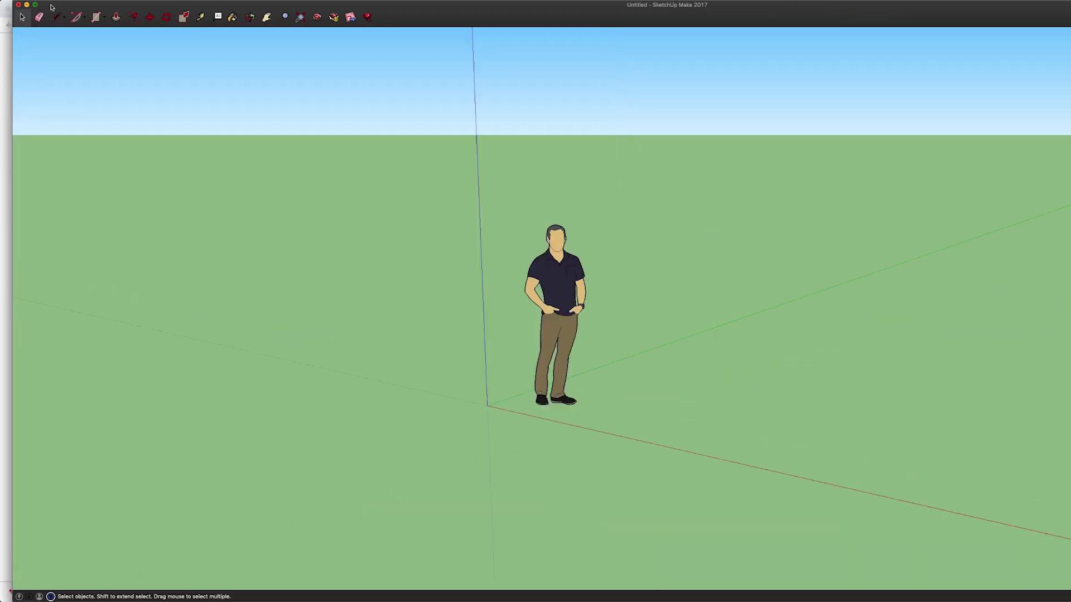
{"action": "left_click", "coordinate": [436, 299]}
{"action": "key", "text": "Delete"}
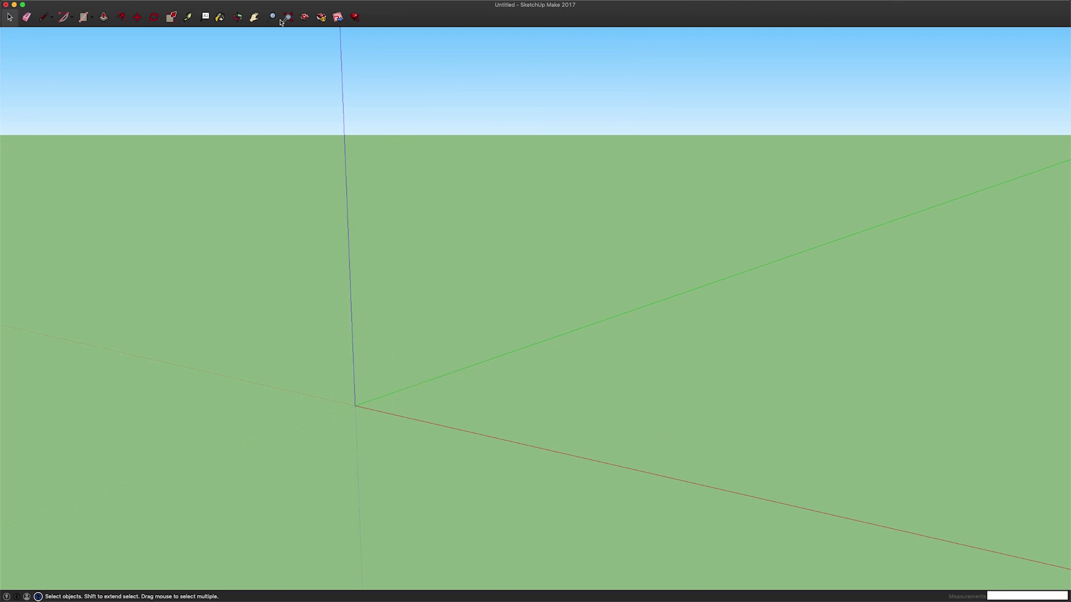
Install the downloaded glTF Export extension from the Downloads folder using the Extension Manager
{"action": "mouse_move", "coordinate": [59, 2]}
{"action": "left_click", "coordinate": [198, 4]}
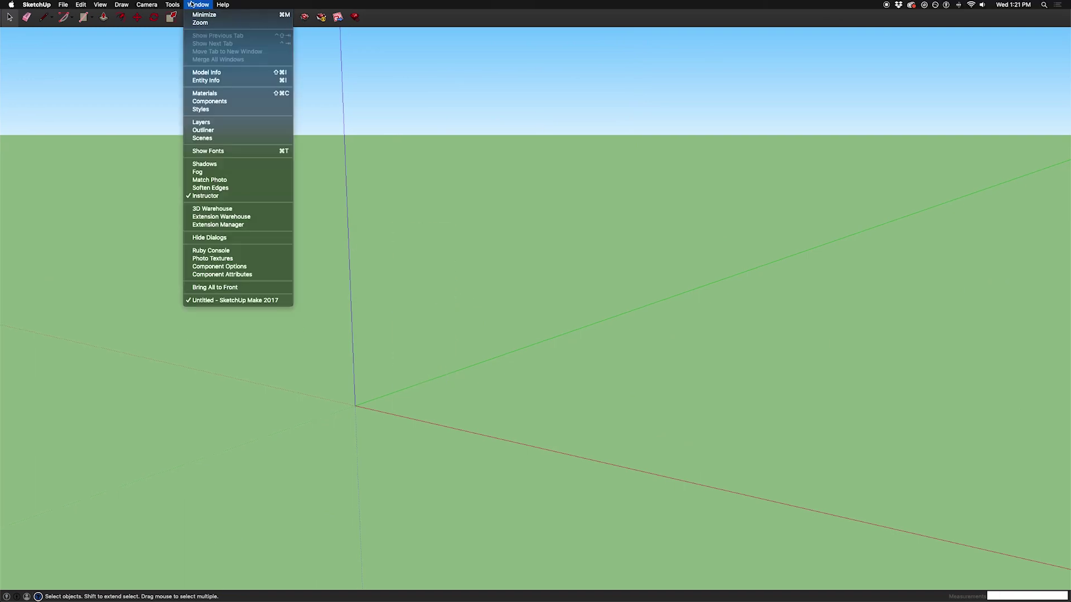
{"action": "left_click", "coordinate": [192, 227]}
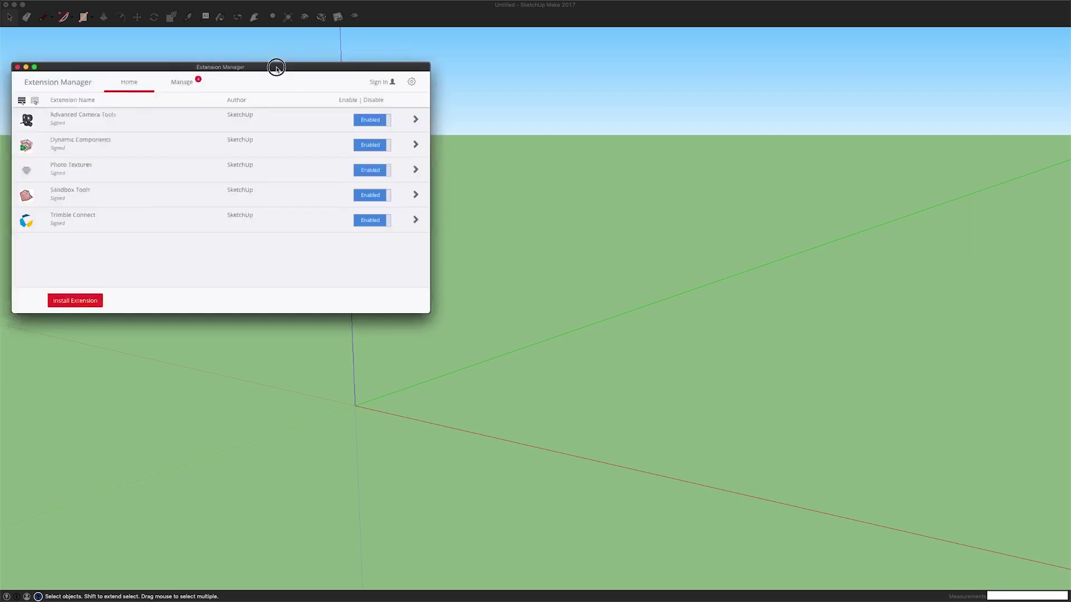
{"action": "left_click_drag", "start_coordinate": [277, 65], "coordinate": [411, 58]}
{"action": "left_click", "coordinate": [193, 293]}
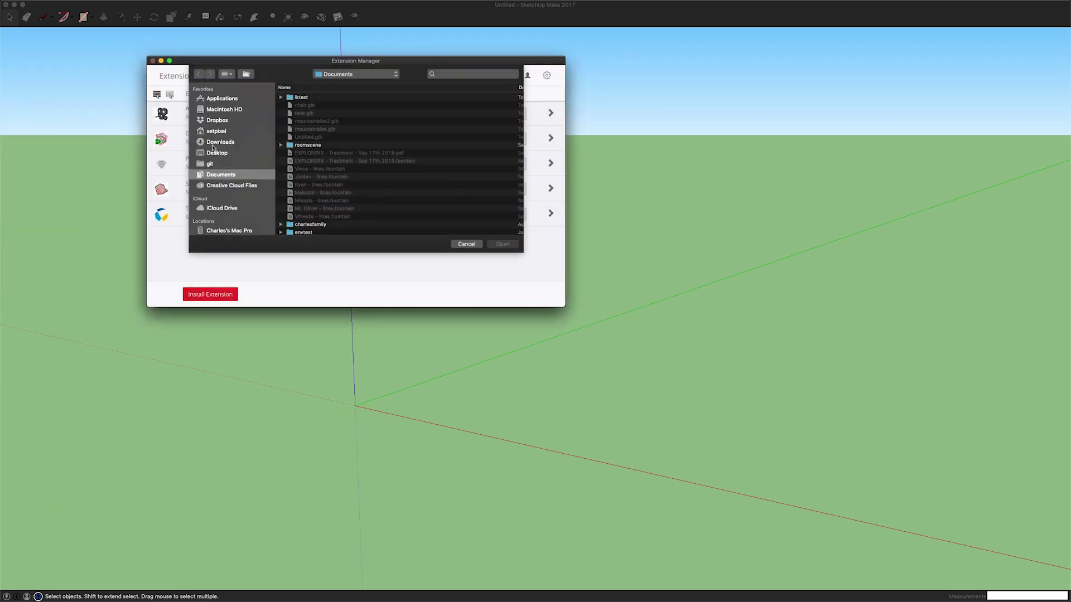
{"action": "left_click", "coordinate": [214, 142]}
{"action": "double_click", "coordinate": [297, 99]}
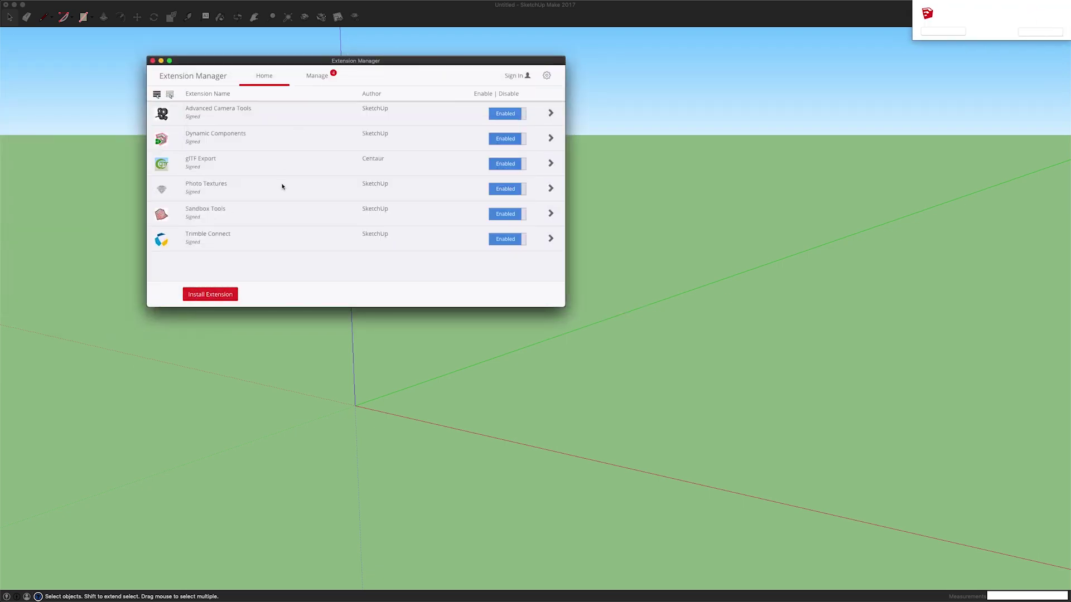
{"action": "left_click", "coordinate": [152, 60]}
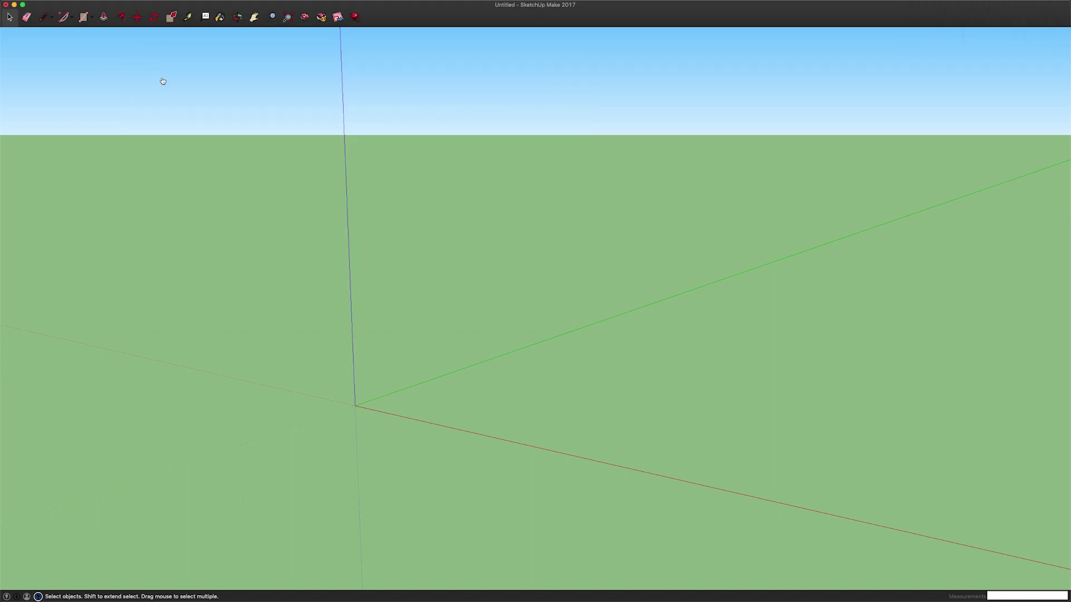
Open 3D Warehouse in SketchUp, search it for "chair" and enlarge the results window
{"action": "key", "text": "super+Tab"}
{"action": "scroll", "coordinate": [255, 170], "scroll_direction": "down", "scroll_amount": 5}
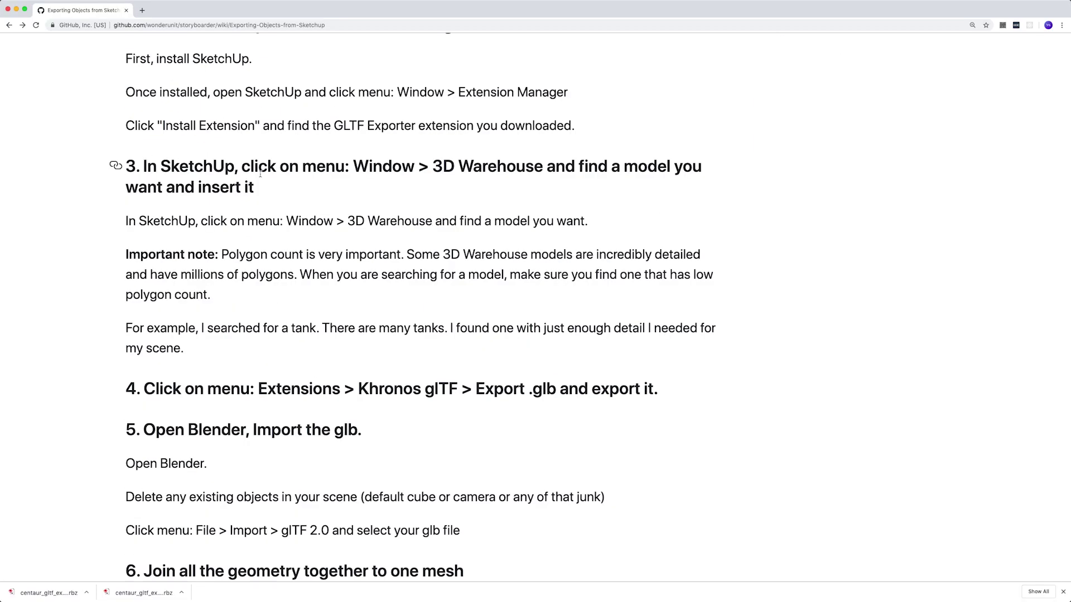
{"action": "key", "text": "super+Tab"}
{"action": "left_click", "coordinate": [201, 5]}
{"action": "left_click", "coordinate": [212, 208]}
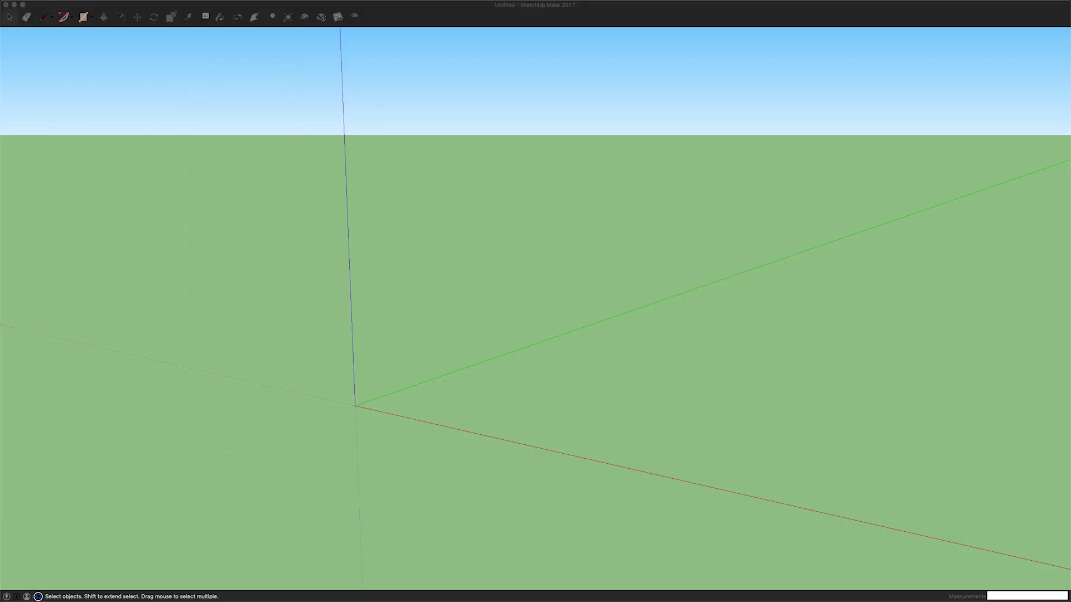
{"action": "type", "text": "c"}
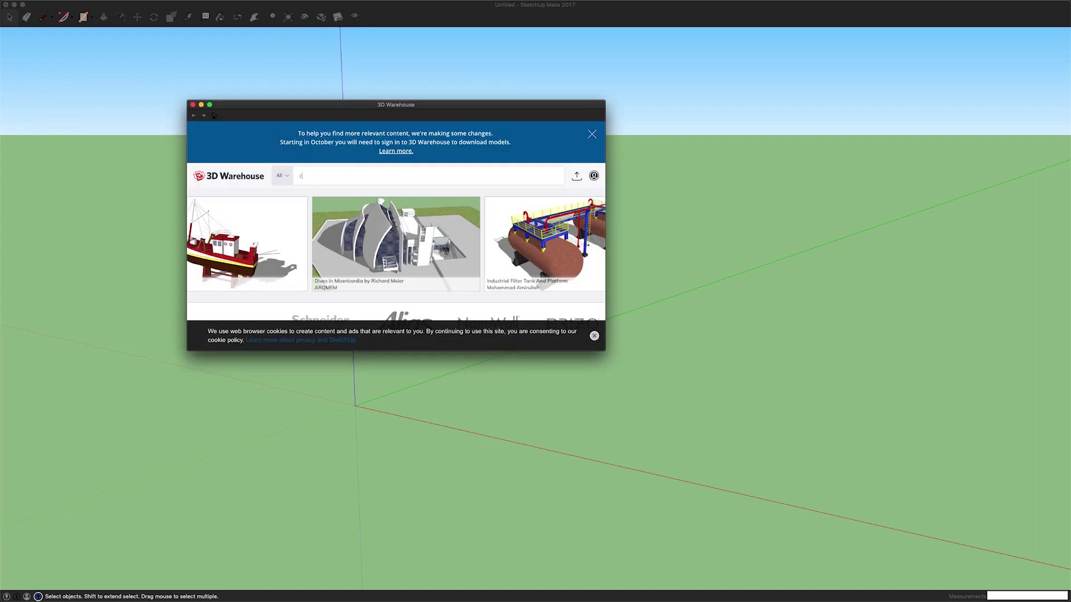
{"action": "type", "text": "hair"}
{"action": "key", "text": "Return"}
{"action": "left_click_drag", "start_coordinate": [604, 350], "coordinate": [884, 533]}
Download the wingback armchair into the model, accepting the 3D Warehouse terms of use, and place it near the origin
{"action": "scroll", "coordinate": [558, 394], "scroll_direction": "down", "scroll_amount": 6}
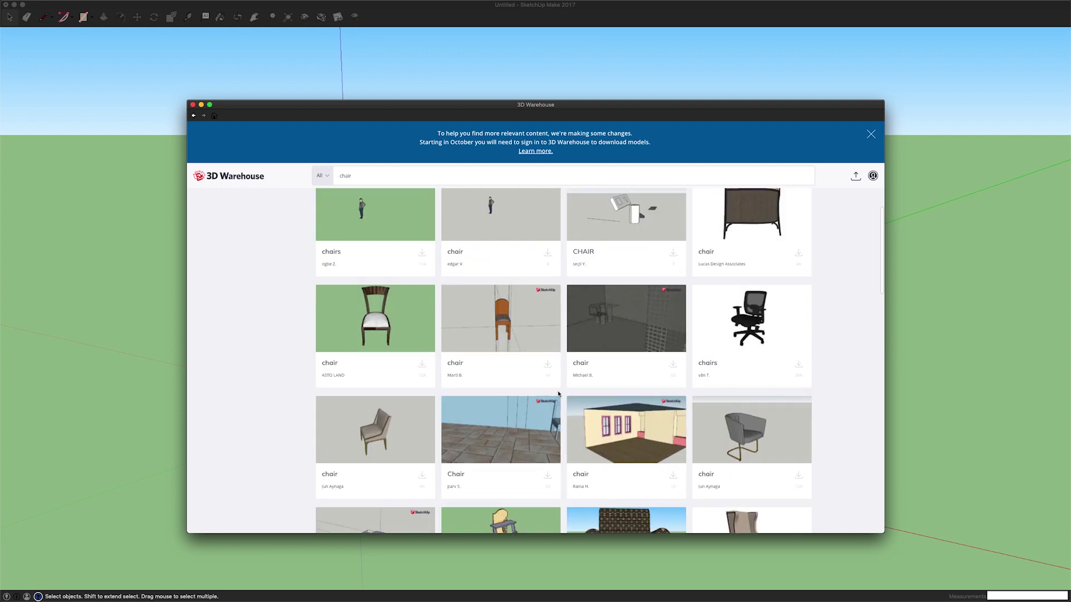
{"action": "scroll", "coordinate": [558, 394], "scroll_direction": "down", "scroll_amount": 5}
{"action": "left_click", "coordinate": [798, 341]}
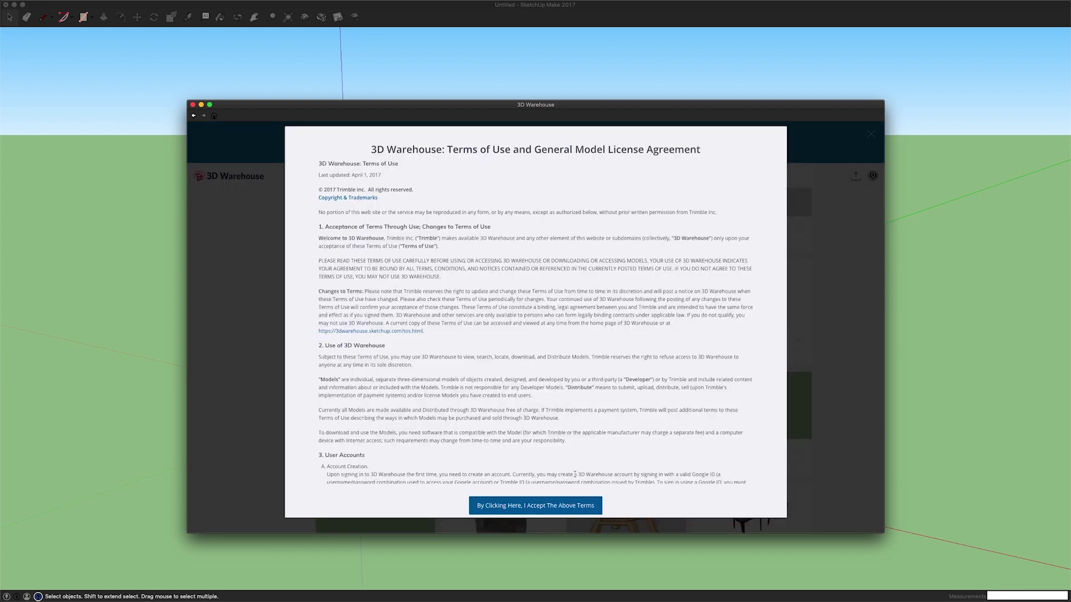
{"action": "scroll", "coordinate": [452, 385], "scroll_direction": "down", "scroll_amount": 20}
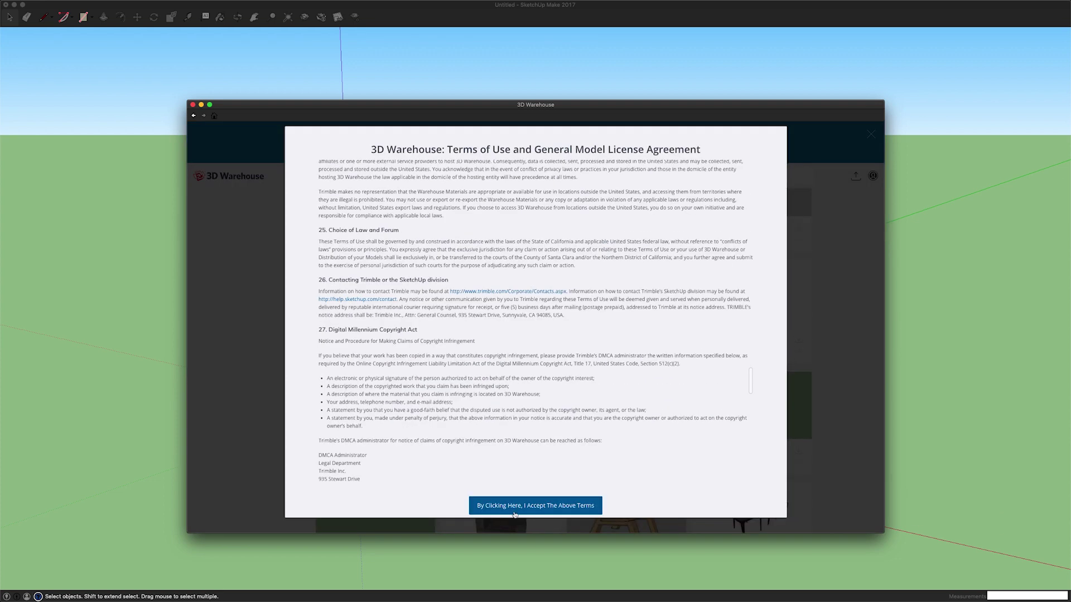
{"action": "scroll", "coordinate": [514, 509], "scroll_direction": "down", "scroll_amount": 15}
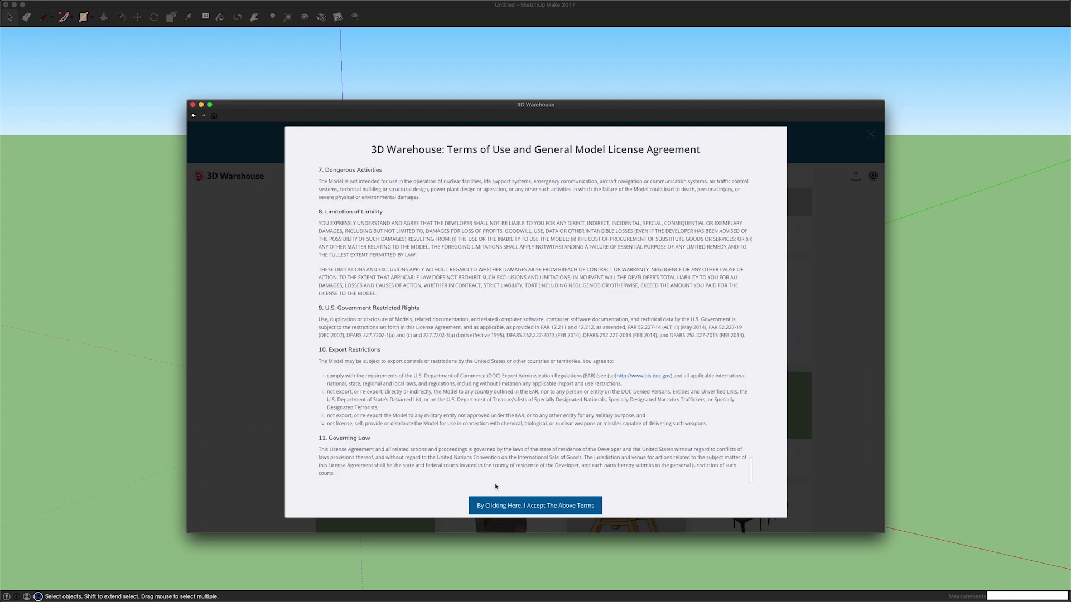
{"action": "left_click", "coordinate": [514, 506]}
{"action": "left_click", "coordinate": [597, 188]}
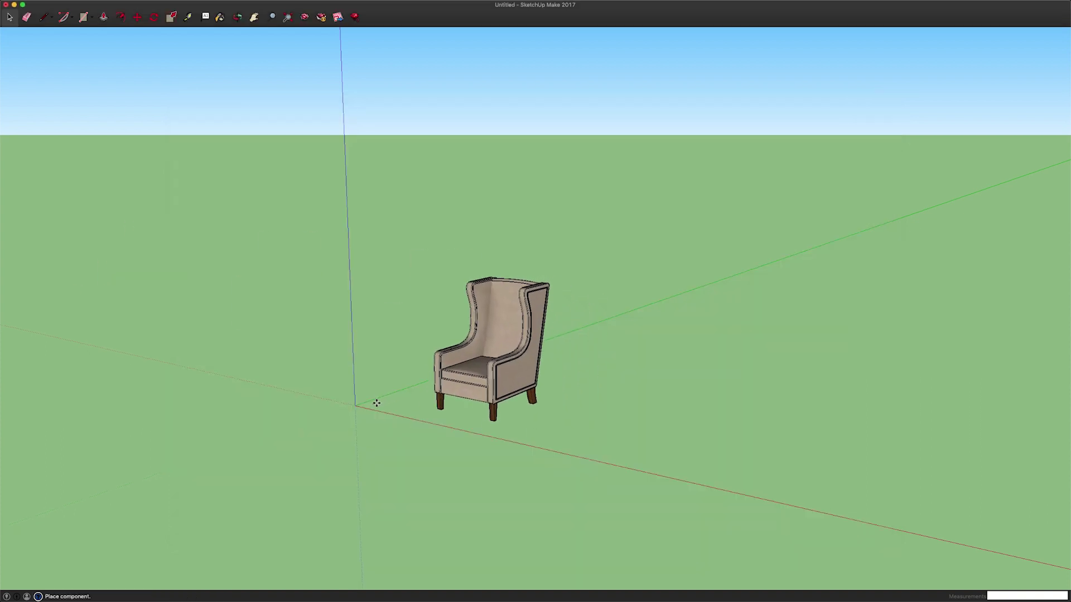
{"action": "left_click", "coordinate": [371, 403]}
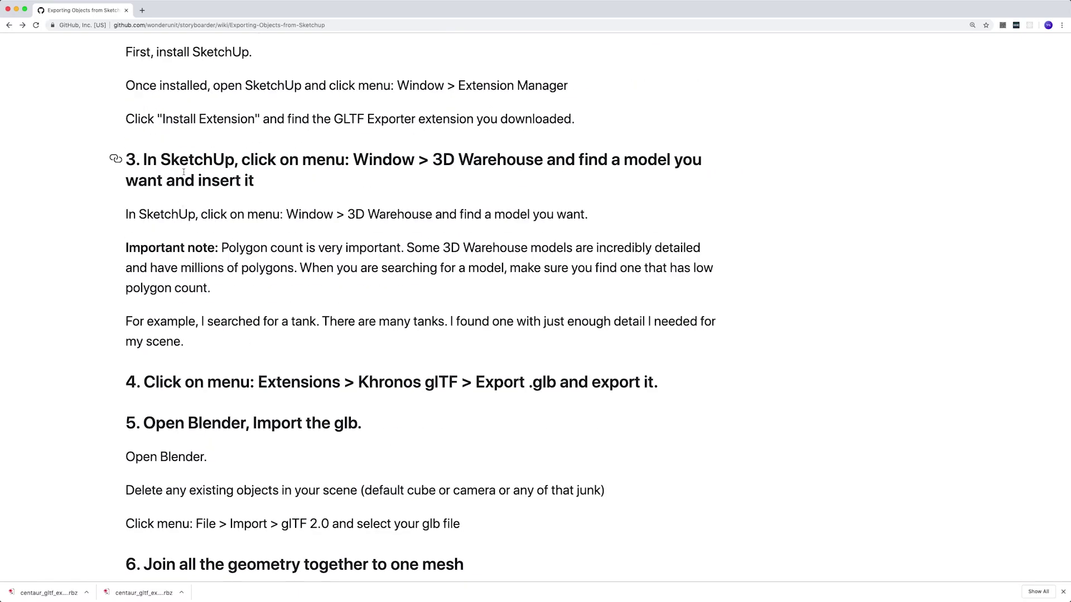
Export the armchair with the Khronos glTF exporter as armchair.glb in the Downloads folder
{"action": "scroll", "coordinate": [161, 213], "scroll_direction": "up", "scroll_amount": 1}
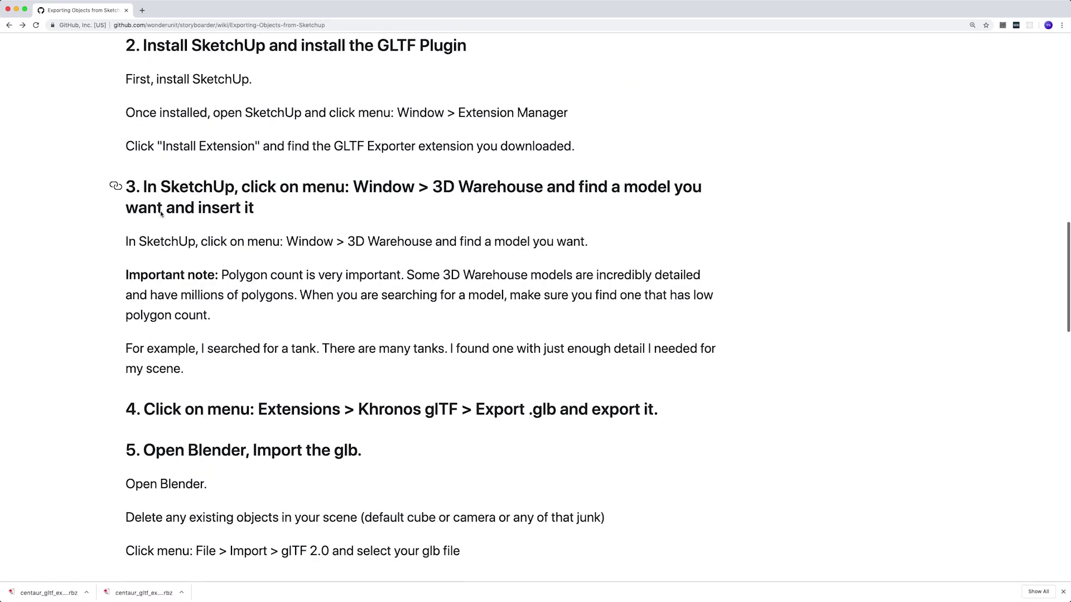
{"action": "scroll", "coordinate": [168, 212], "scroll_direction": "down", "scroll_amount": 5}
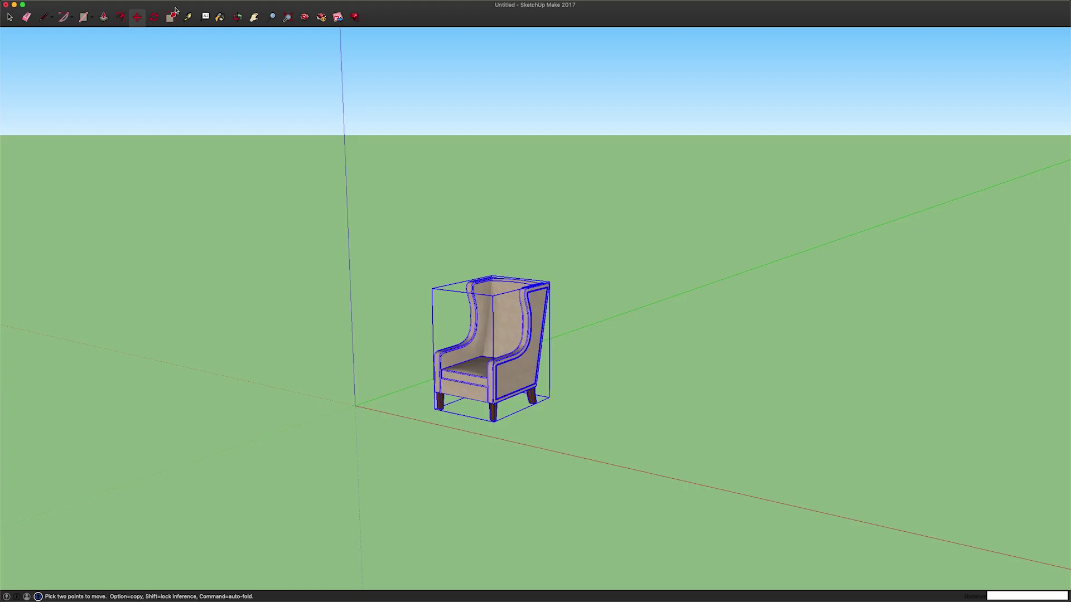
{"action": "left_click", "coordinate": [232, 4]}
{"action": "mouse_move", "coordinate": [248, 15]}
{"action": "left_click", "coordinate": [335, 26]}
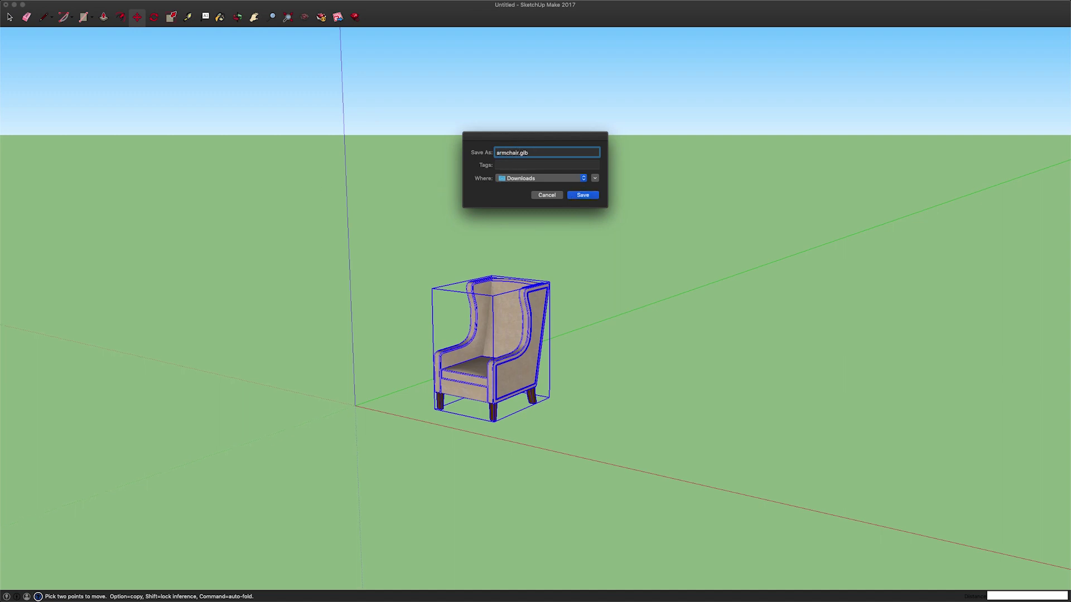
{"action": "left_click", "coordinate": [582, 195]}
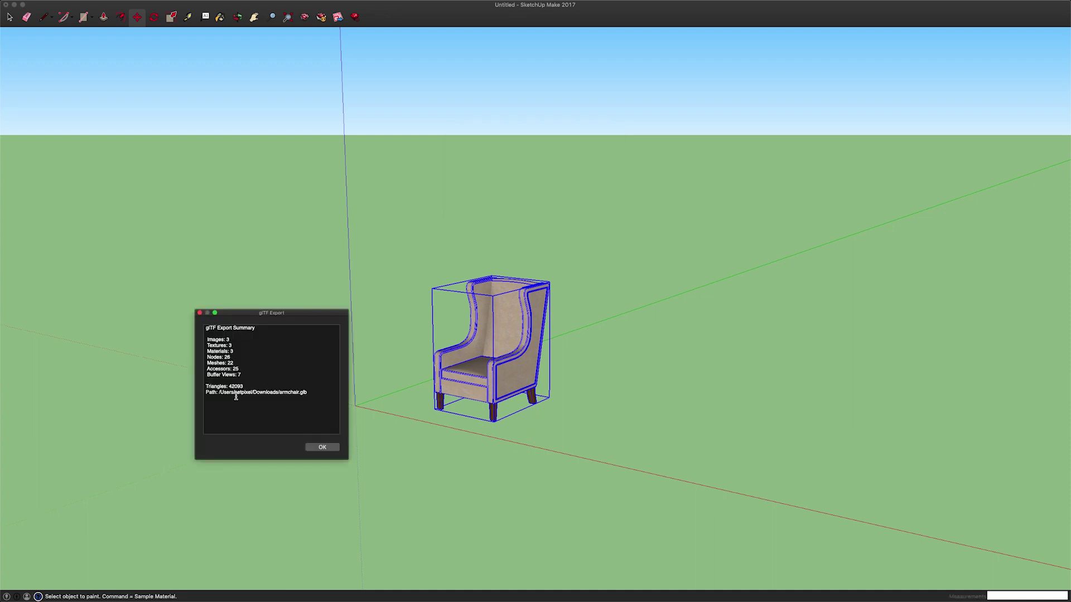
{"action": "left_click", "coordinate": [324, 446]}
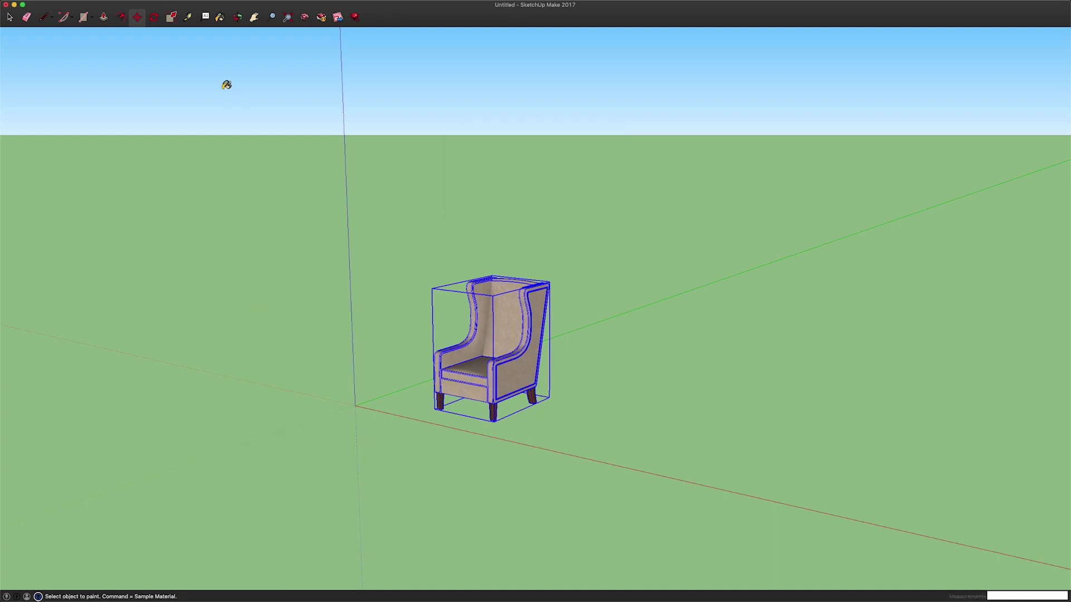
Close the SketchUp model without saving and launch Blender
{"action": "left_click", "coordinate": [6, 4]}
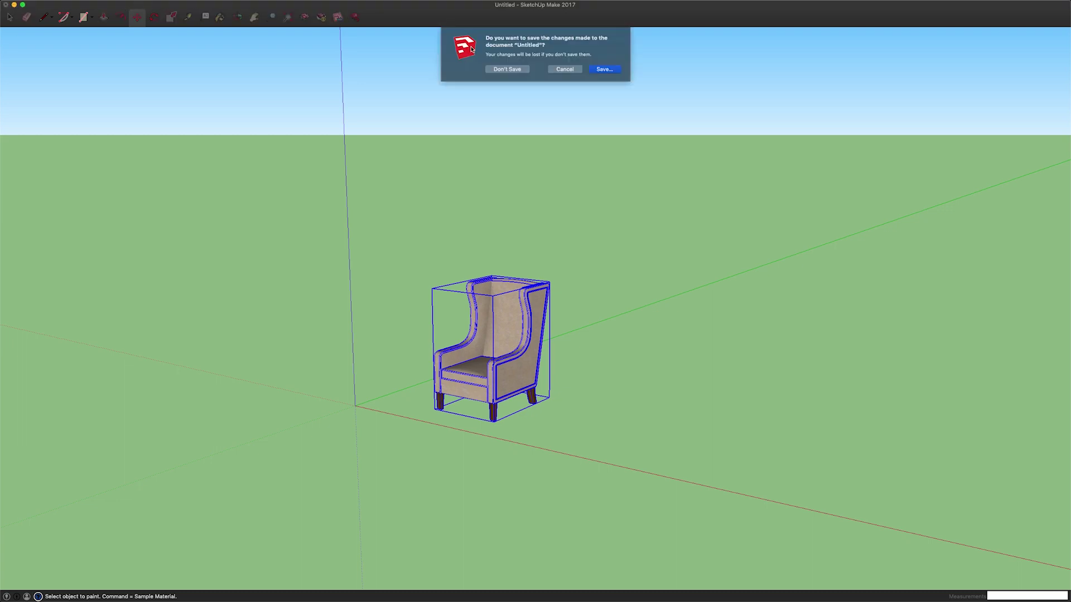
{"action": "left_click", "coordinate": [512, 71]}
{"action": "key", "text": "super+space"}
{"action": "type", "text": "blender"}
{"action": "key", "text": "Return"}
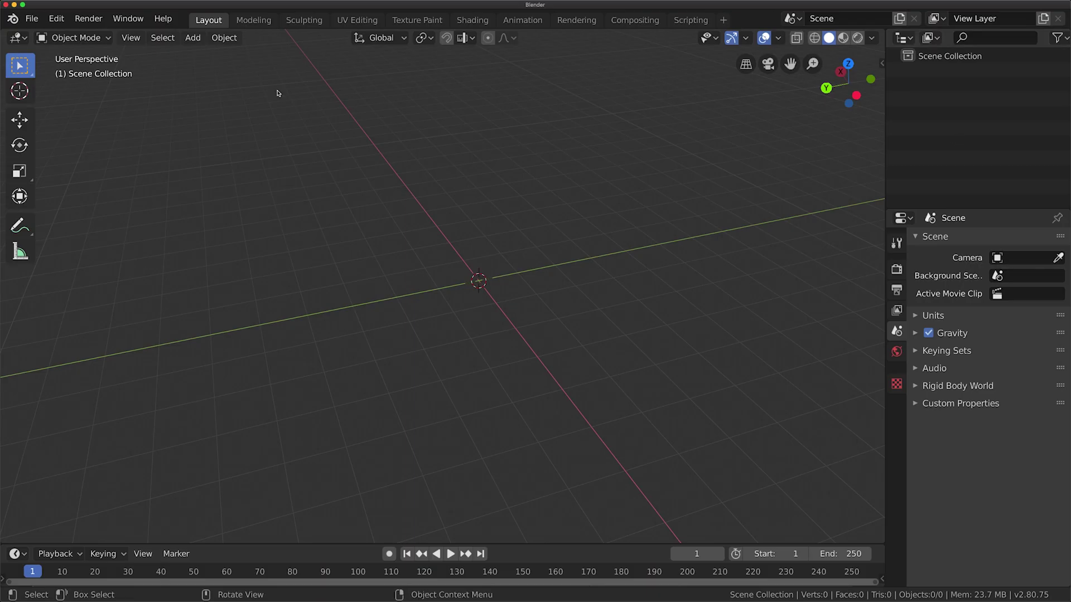
Import armchair.glb from the Downloads folder into the Blender scene as glTF 2.0
{"action": "left_click", "coordinate": [32, 18]}
{"action": "mouse_move", "coordinate": [50, 216]}
{"action": "left_click", "coordinate": [215, 484]}
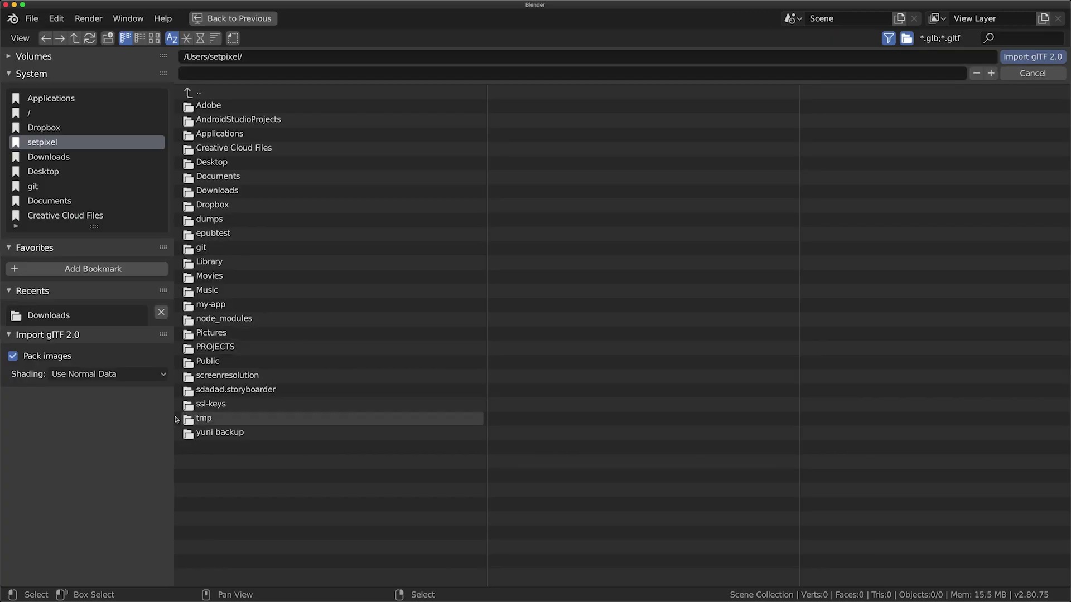
{"action": "left_click", "coordinate": [48, 157]}
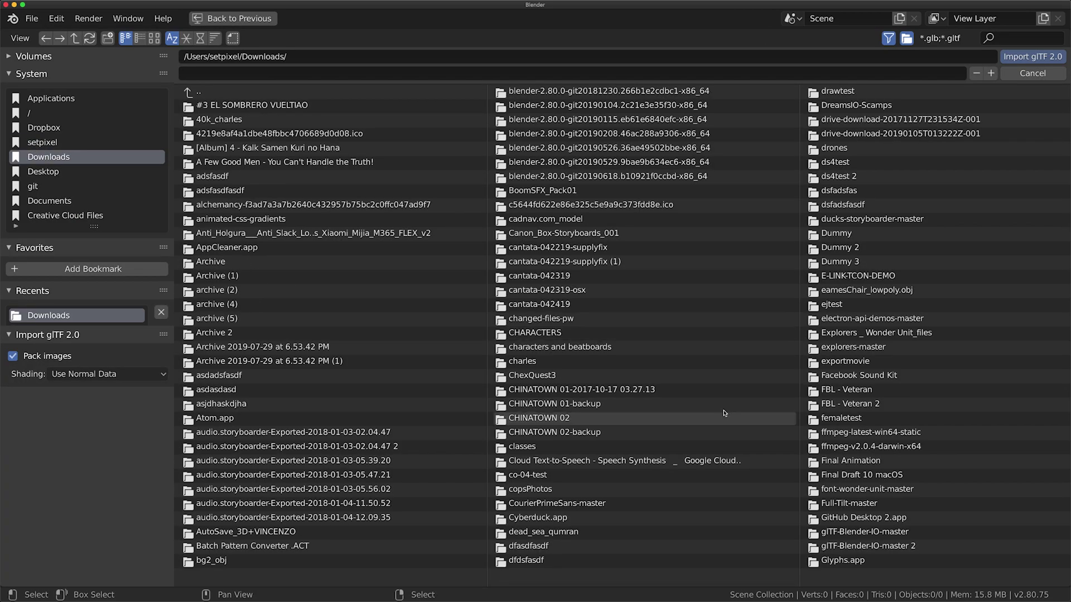
{"action": "scroll", "coordinate": [719, 414], "scroll_direction": "down", "scroll_amount": 5}
{"action": "scroll", "coordinate": [719, 414], "scroll_direction": "down", "scroll_amount": 8}
{"action": "left_click", "coordinate": [468, 275]}
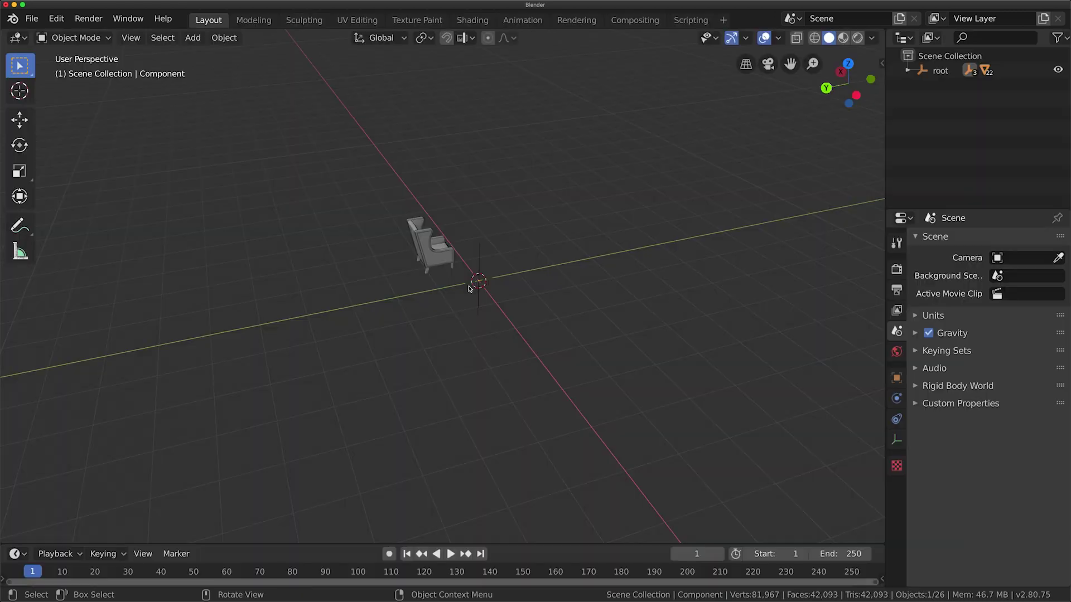
{"action": "key", "text": "a"}
{"action": "left_click", "coordinate": [237, 43]}
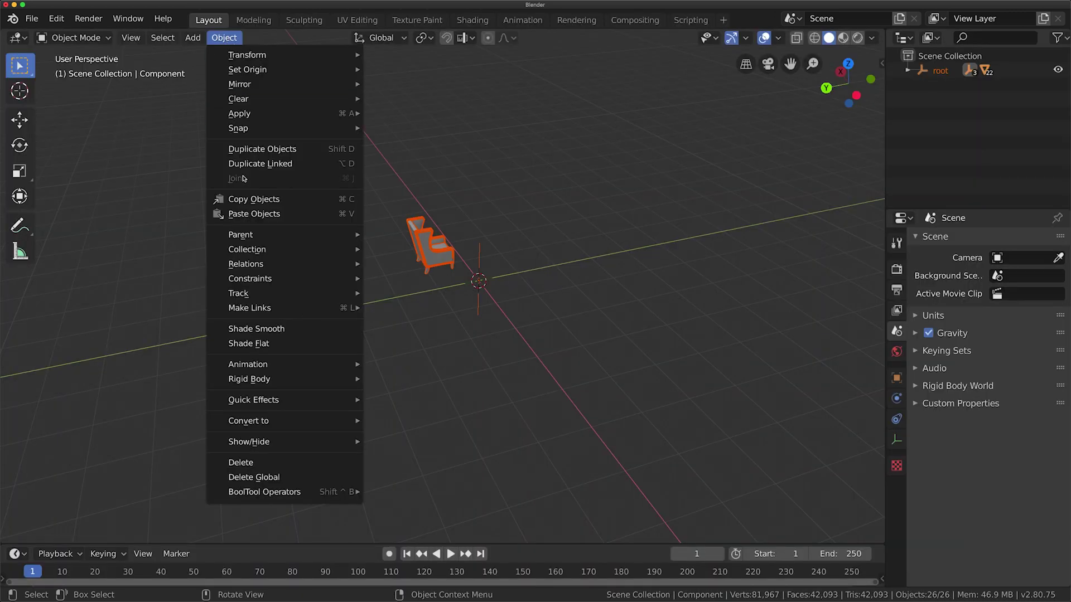
{"action": "middle_click_drag", "start_coordinate": [503, 224], "coordinate": [396, 214]}
{"action": "scroll", "coordinate": [435, 234], "scroll_direction": "up", "scroll_amount": 8}
{"action": "scroll", "coordinate": [266, 449], "scroll_direction": "down", "scroll_amount": 1}
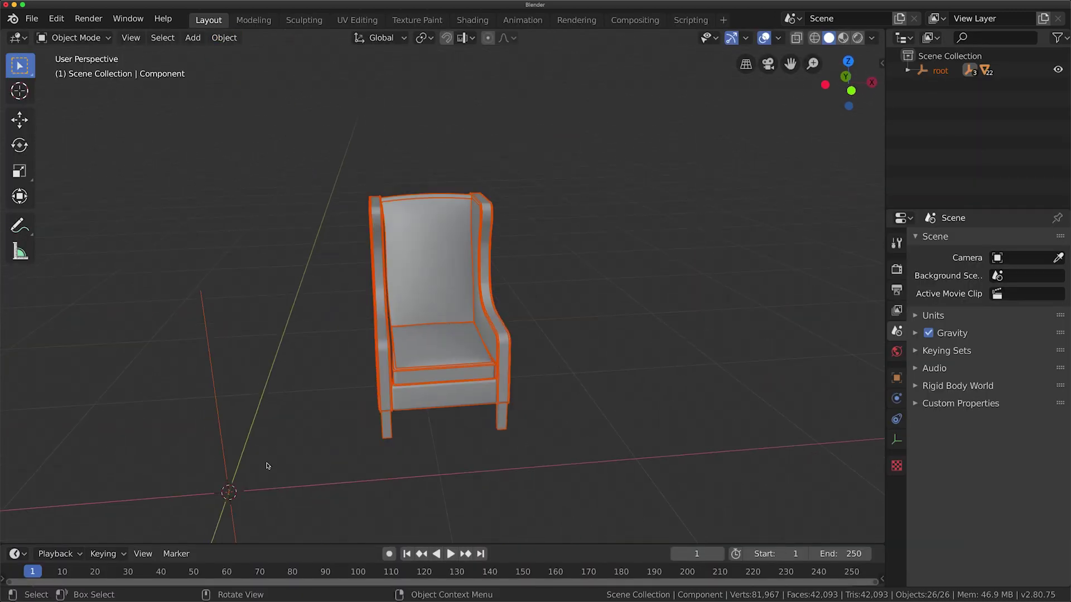
Expand the root hierarchy down to the chair's parts and join Object_19 and Object_3 into one mesh
{"action": "left_click", "coordinate": [940, 70]}
{"action": "left_click", "coordinate": [907, 70]}
{"action": "left_click", "coordinate": [922, 85]}
{"action": "left_click", "coordinate": [935, 101]}
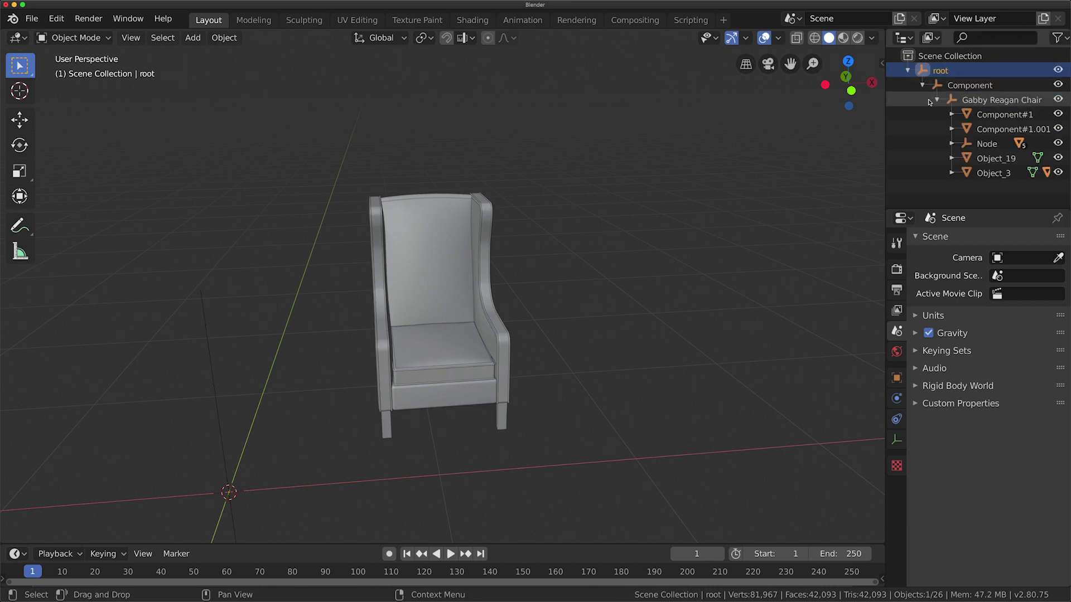
{"action": "left_click", "coordinate": [983, 161]}
{"action": "left_click", "coordinate": [993, 173], "text": "ctrl"}
{"action": "left_click", "coordinate": [224, 37]}
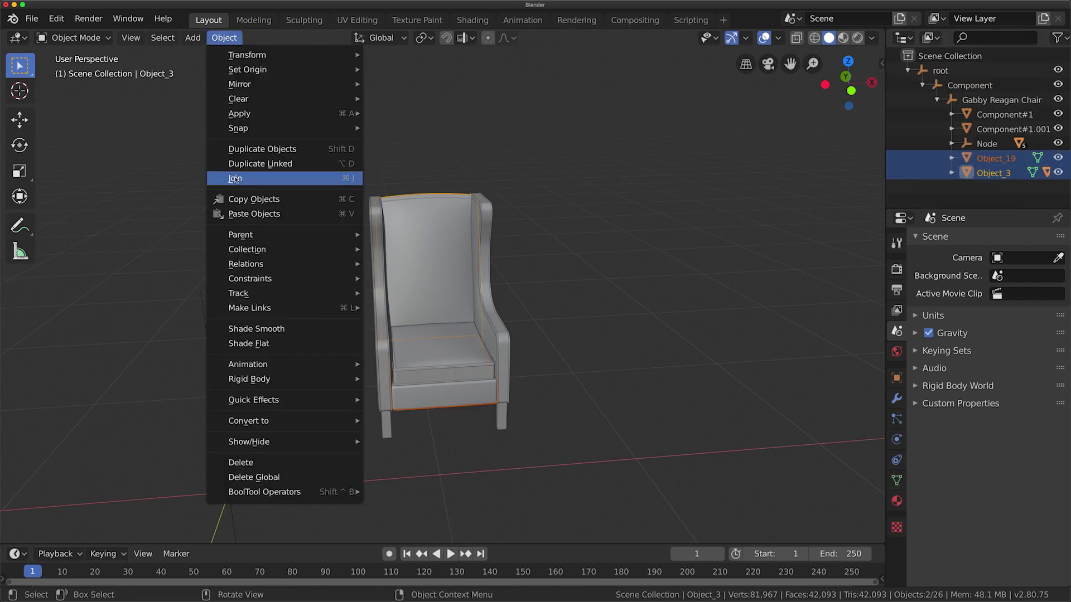
{"action": "left_click", "coordinate": [235, 179]}
Join all the remaining chair parts into a single mesh and select the result to check it
{"action": "left_click", "coordinate": [224, 38]}
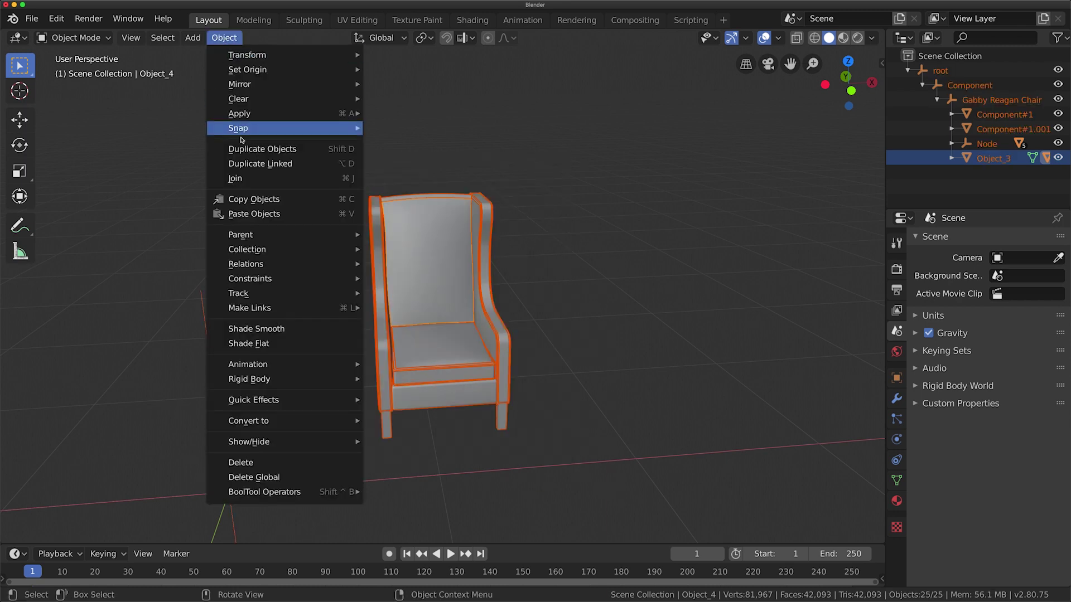
{"action": "left_click", "coordinate": [246, 179]}
{"action": "scroll", "coordinate": [399, 320], "scroll_direction": "down", "scroll_amount": 4}
{"action": "middle_click_drag", "start_coordinate": [525, 453], "coordinate": [538, 504]}
{"action": "left_click", "coordinate": [421, 357]}
{"action": "scroll", "coordinate": [421, 356], "scroll_direction": "up", "scroll_amount": 4}
{"action": "scroll", "coordinate": [420, 358], "scroll_direction": "down", "scroll_amount": 4}
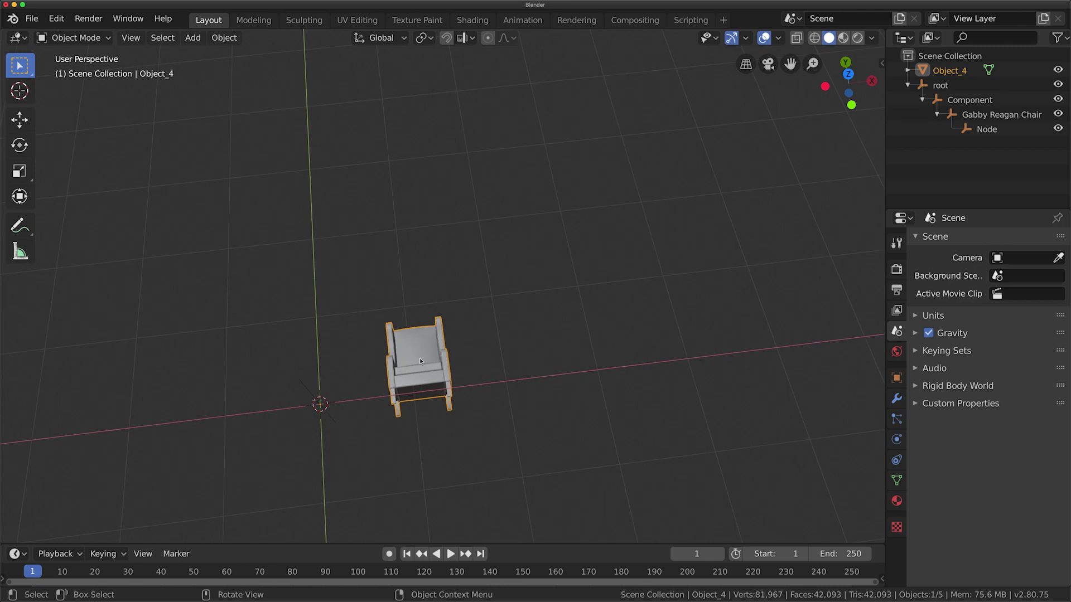
Try to delete the leftover empties around the world origin
{"action": "left_click_drag", "start_coordinate": [245, 360], "coordinate": [351, 449], "text": "shift"}
{"action": "key", "text": "Delete"}
{"action": "key", "text": "ctrl+z"}
{"action": "left_click", "coordinate": [329, 415]}
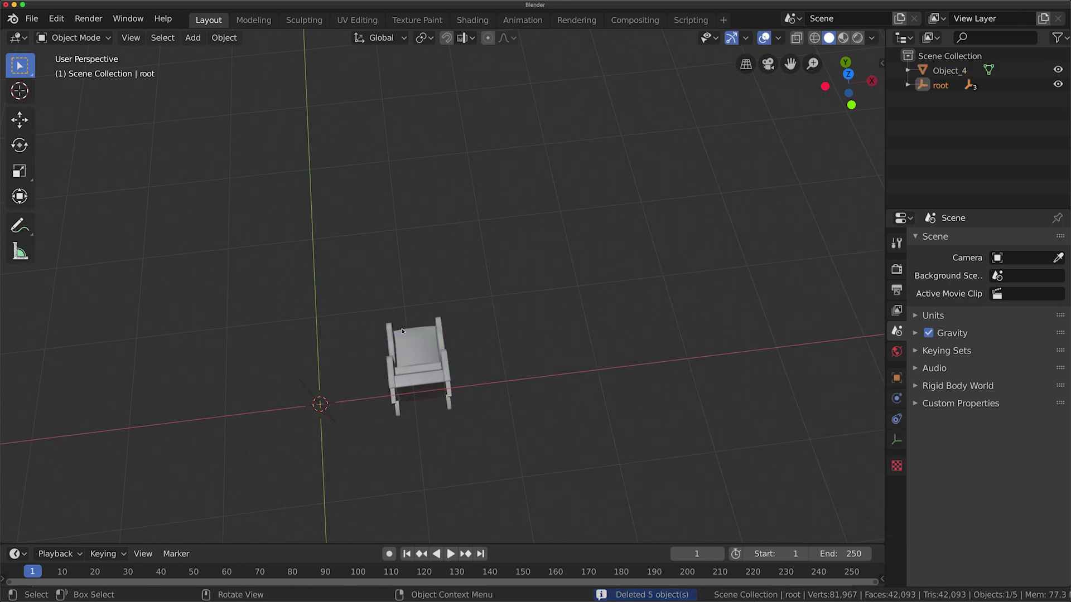
Select the joined armchair mesh, switch its rotation mode to XYZ Euler and set its X rotation to 90°
{"action": "left_click", "coordinate": [419, 362]}
{"action": "left_click", "coordinate": [907, 70]}
{"action": "left_click", "coordinate": [948, 84]}
{"action": "key", "text": "Tab"}
{"action": "middle_click_drag", "start_coordinate": [594, 336], "coordinate": [453, 367]}
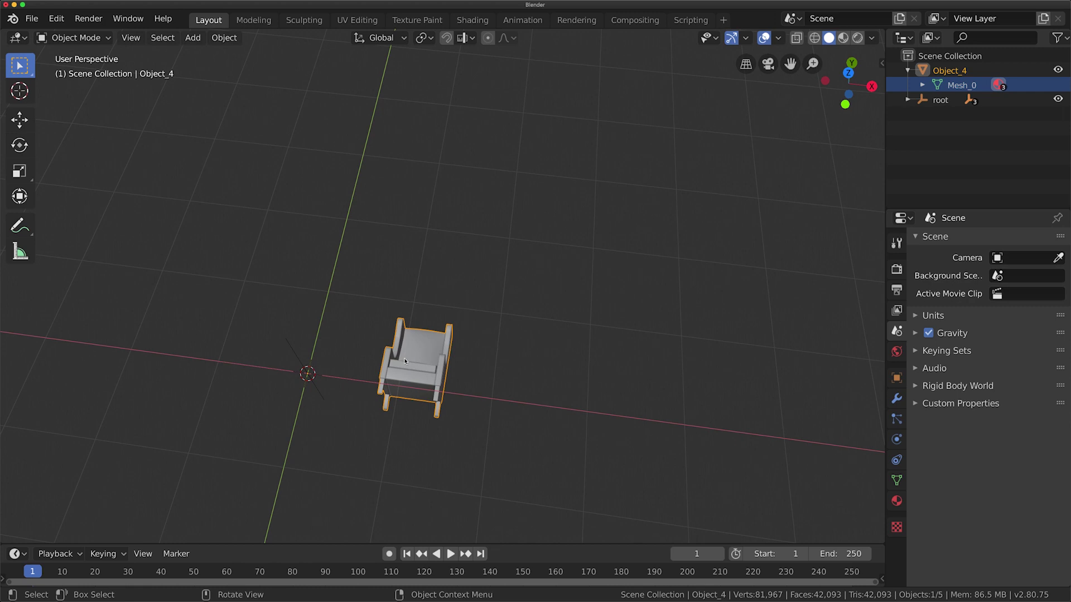
{"action": "left_click", "coordinate": [882, 63]}
{"action": "left_click", "coordinate": [753, 212]}
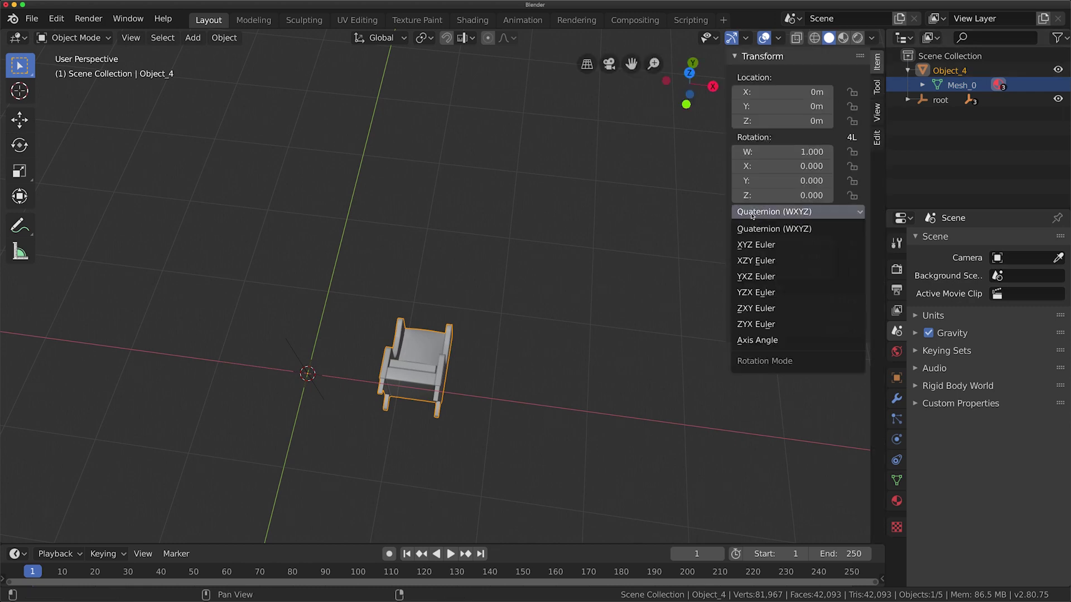
{"action": "left_click", "coordinate": [750, 245]}
{"action": "left_click_drag", "start_coordinate": [780, 151], "coordinate": [831, 152]}
{"action": "left_click", "coordinate": [781, 152]}
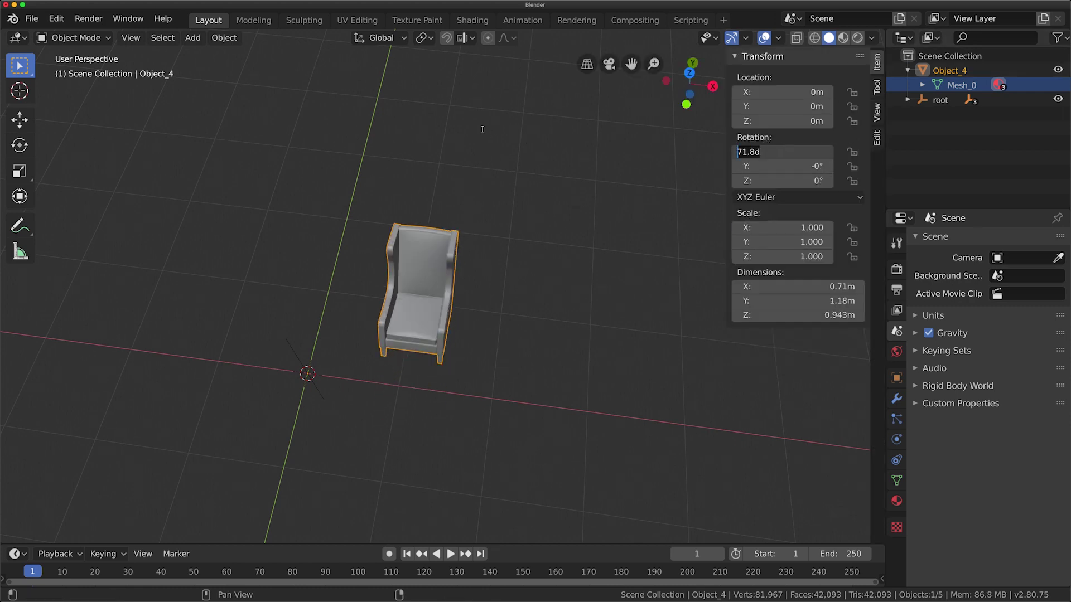
{"action": "type", "text": "90"}
{"action": "key", "text": "Return"}
Centre the armchair on the origin in front view, moving it to about X -1.07 m
{"action": "key", "text": "KP_1"}
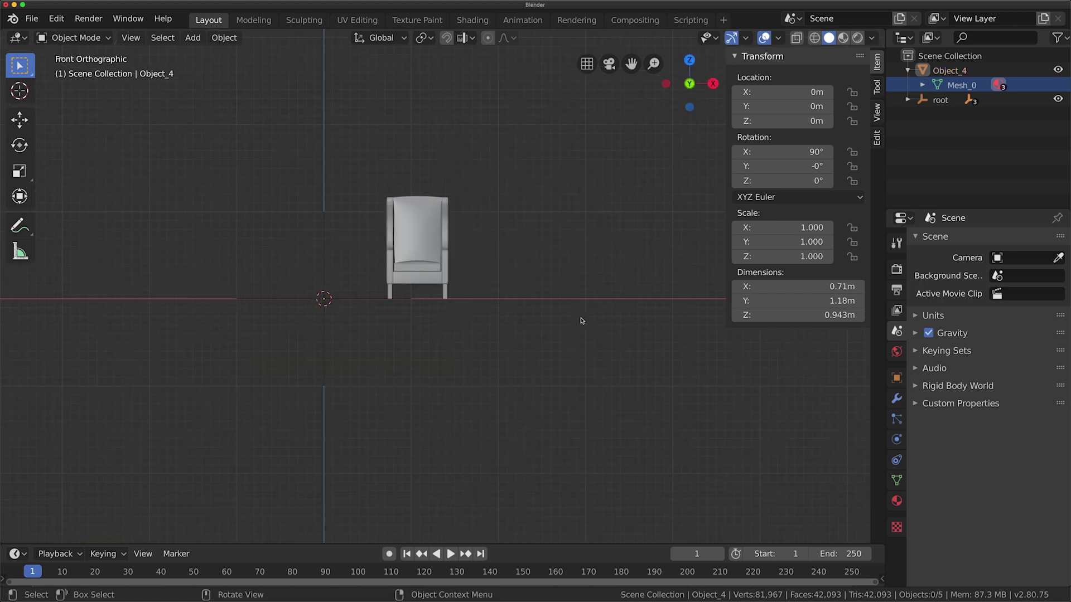
{"action": "left_click", "coordinate": [439, 226]}
{"action": "key", "text": "g"}
{"action": "key", "text": "x"}
{"action": "left_click", "coordinate": [341, 224]}
{"action": "left_click", "coordinate": [349, 321]}
{"action": "scroll", "coordinate": [345, 314], "scroll_direction": "up", "scroll_amount": 8}
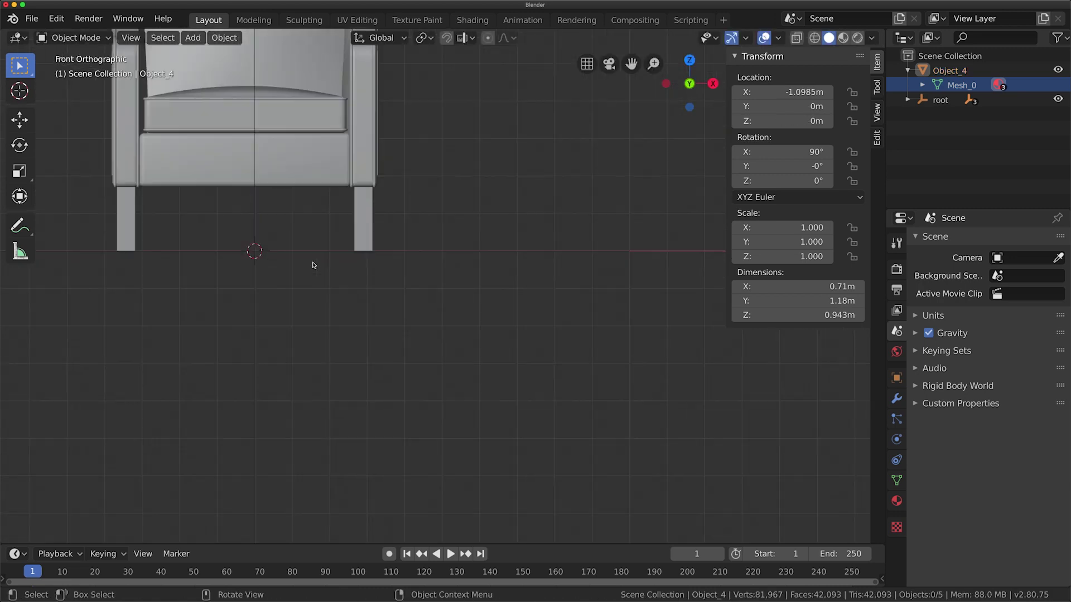
{"action": "key", "text": "Home"}
{"action": "left_click", "coordinate": [323, 415]}
{"action": "key", "text": "g"}
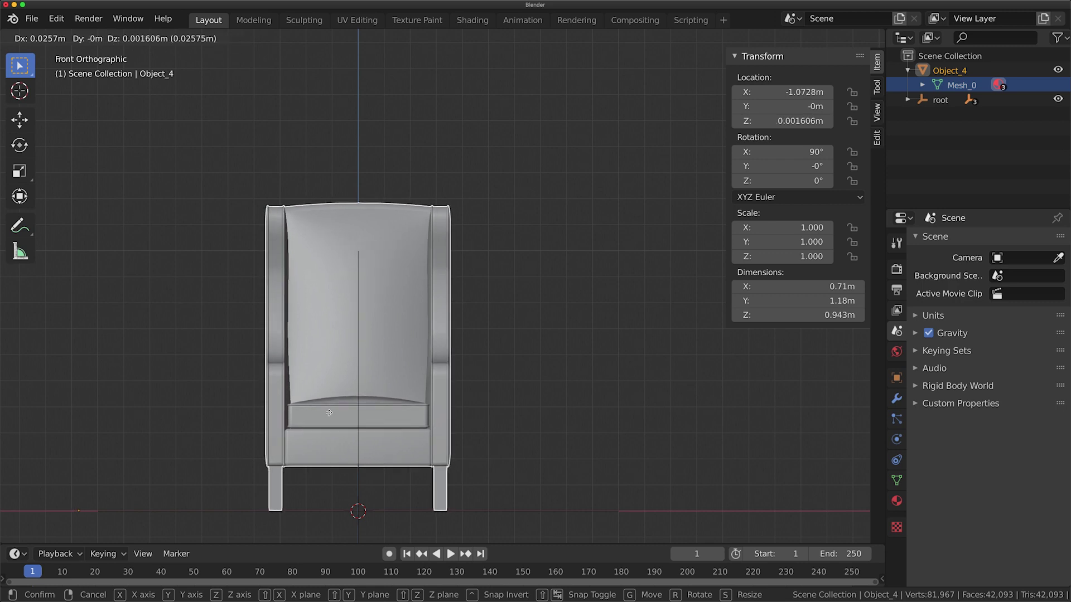
{"action": "left_click", "coordinate": [329, 413]}
Centre the armchair on the origin in side view, moving it along Y to about -0.74 m
{"action": "left_click", "coordinate": [571, 400]}
{"action": "key", "text": "KP_3"}
{"action": "left_click", "coordinate": [570, 399]}
{"action": "key", "text": "g"}
{"action": "key", "text": "y"}
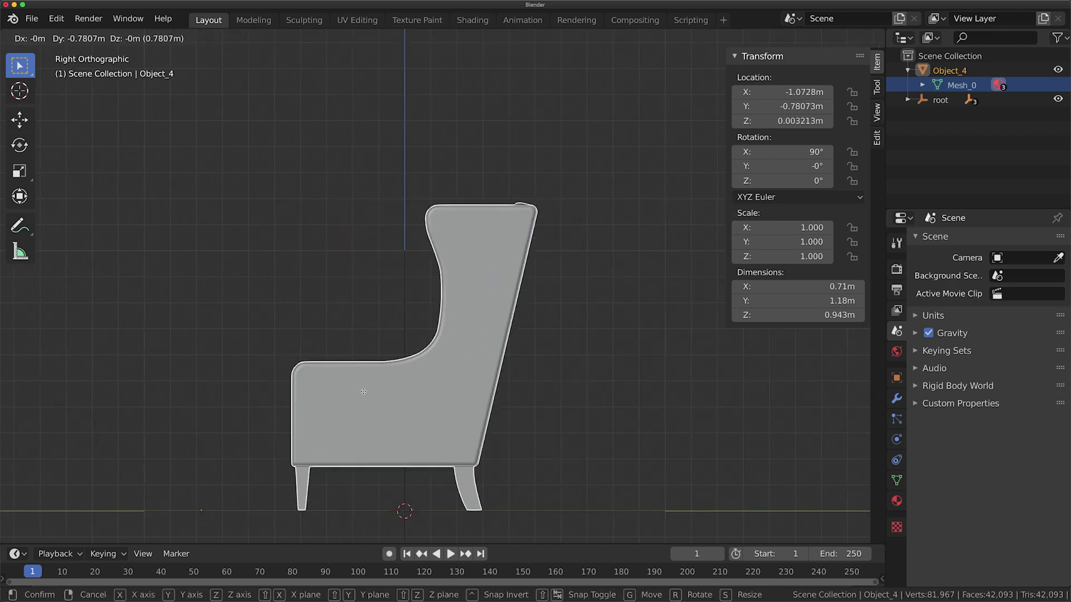
{"action": "left_click", "coordinate": [328, 265]}
{"action": "left_click", "coordinate": [326, 265]}
{"action": "middle_click_drag", "start_coordinate": [326, 266], "coordinate": [469, 290]}
{"action": "scroll", "coordinate": [320, 290], "scroll_direction": "down", "scroll_amount": 3}
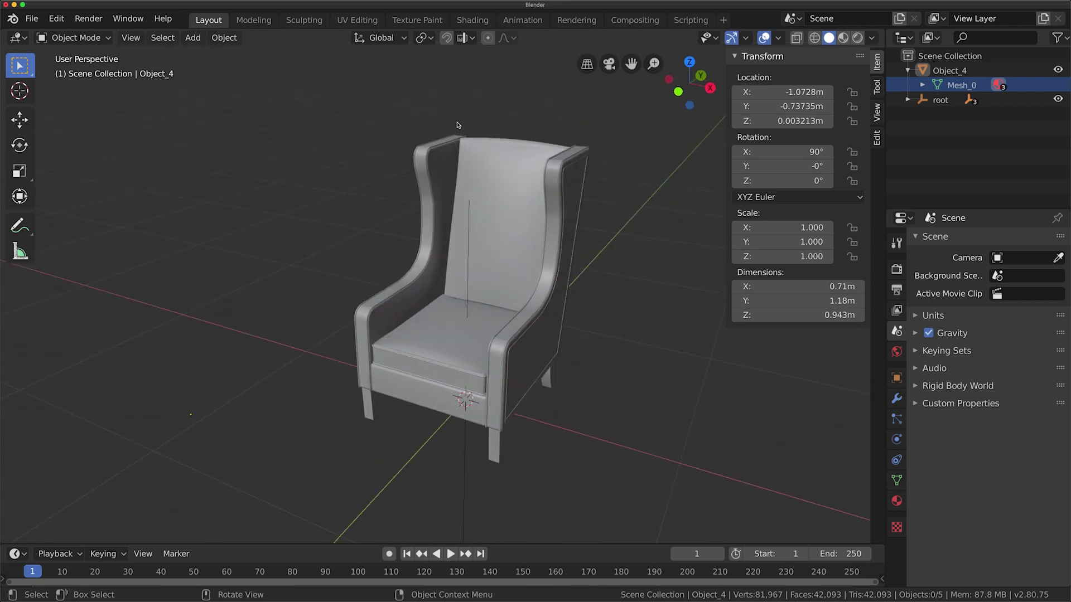
Apply all transforms to the armchair and set its origin to the 3D cursor
{"action": "left_click", "coordinate": [446, 190]}
{"action": "left_click", "coordinate": [224, 37]}
{"action": "mouse_move", "coordinate": [234, 113]}
{"action": "left_click", "coordinate": [407, 156]}
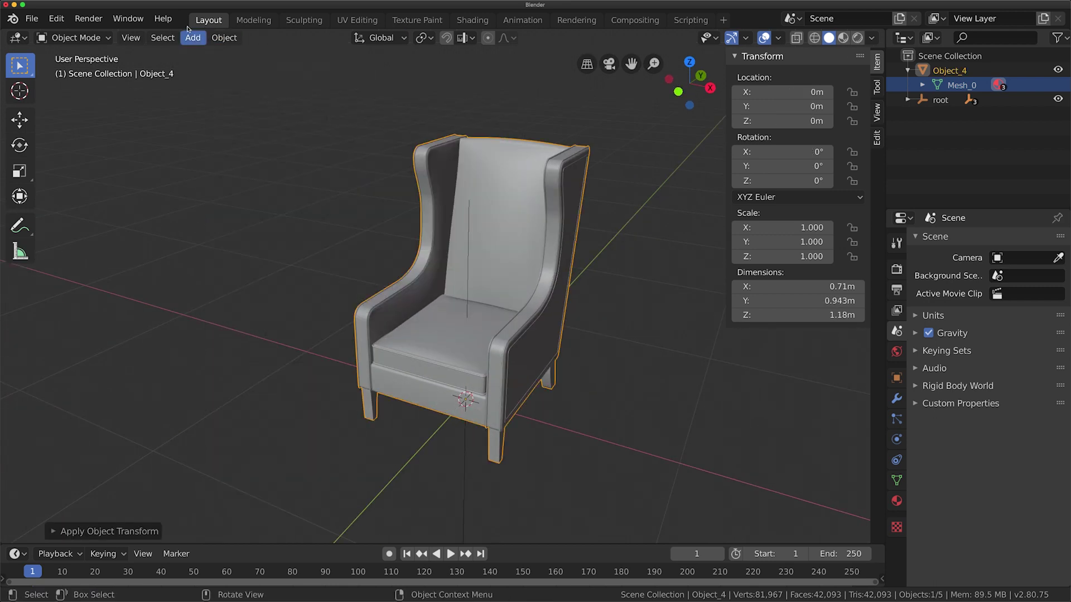
{"action": "left_click", "coordinate": [224, 38]}
{"action": "mouse_move", "coordinate": [290, 69]}
{"action": "left_click", "coordinate": [390, 101]}
{"action": "left_click", "coordinate": [272, 190]}
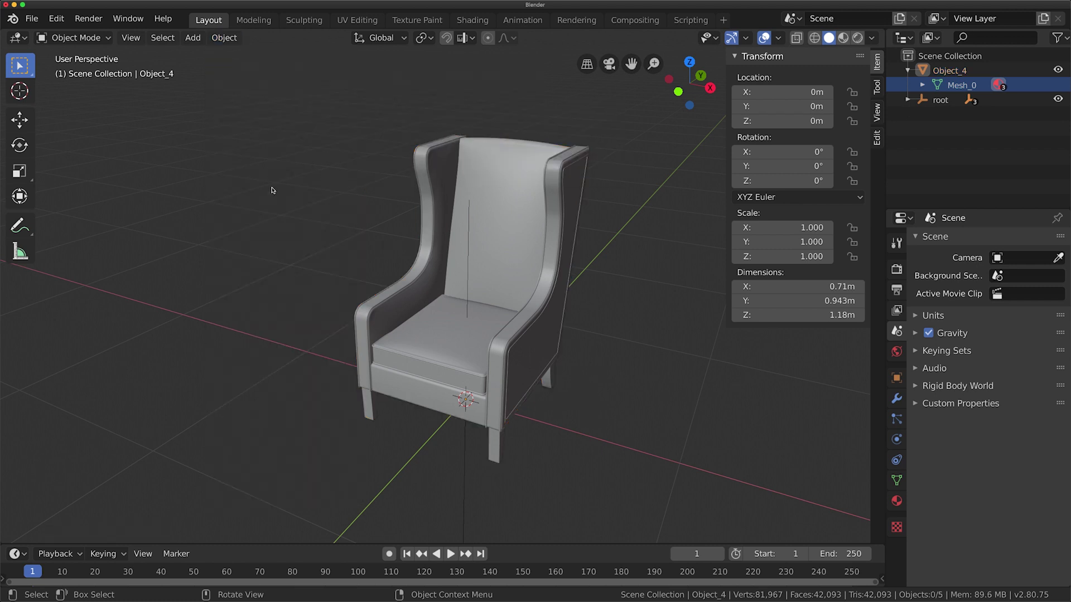
Start a glTF 2.0 export in glTF Binary format with +Y Up, and enable Remember Export Settings
{"action": "left_click", "coordinate": [32, 19]}
{"action": "mouse_move", "coordinate": [76, 232]}
{"action": "left_click", "coordinate": [212, 347]}
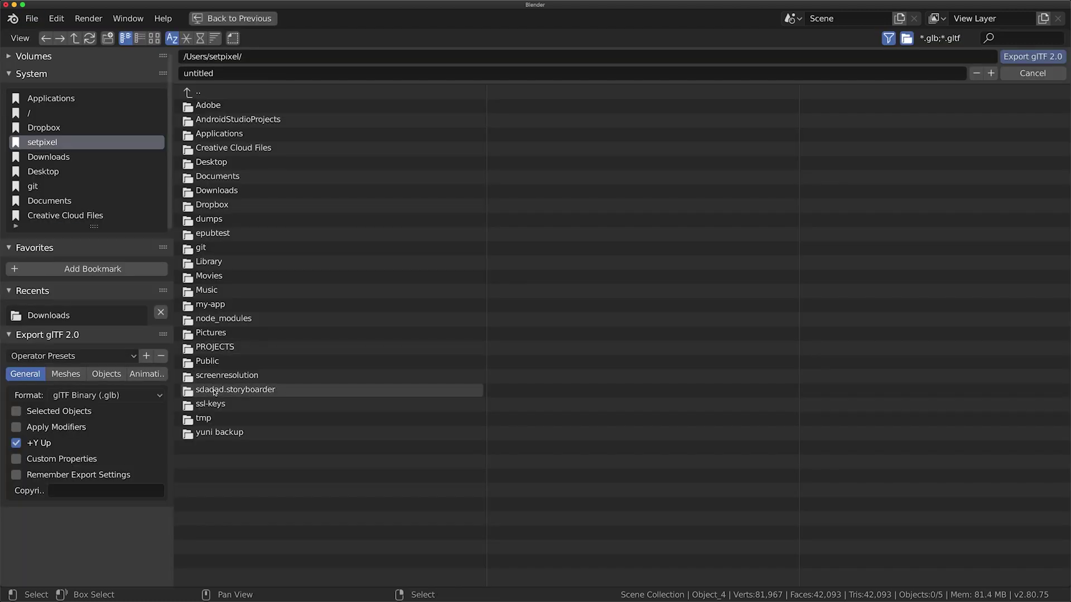
{"action": "left_click", "coordinate": [17, 475]}
{"action": "left_click", "coordinate": [146, 373]}
{"action": "left_click", "coordinate": [17, 411]}
{"action": "left_click", "coordinate": [16, 428]}
{"action": "left_click", "coordinate": [17, 444]}
{"action": "left_click", "coordinate": [30, 376]}
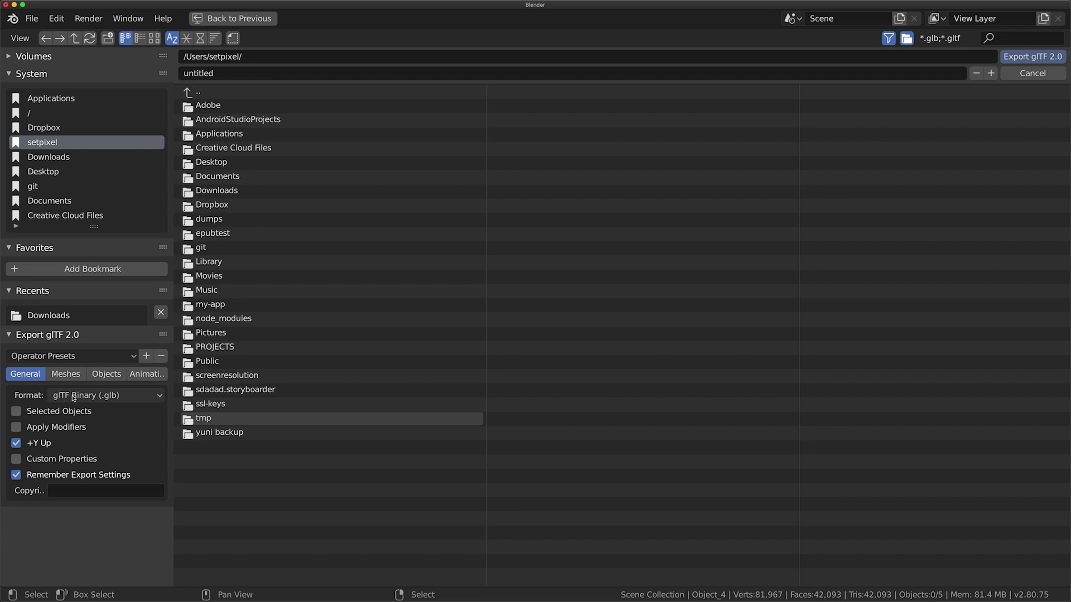
Export the model to the Desktop folder under the name armchair
{"action": "left_click", "coordinate": [227, 73]}
{"action": "left_click", "coordinate": [227, 73]}
{"action": "left_click", "coordinate": [37, 174]}
{"action": "left_click", "coordinate": [230, 75]}
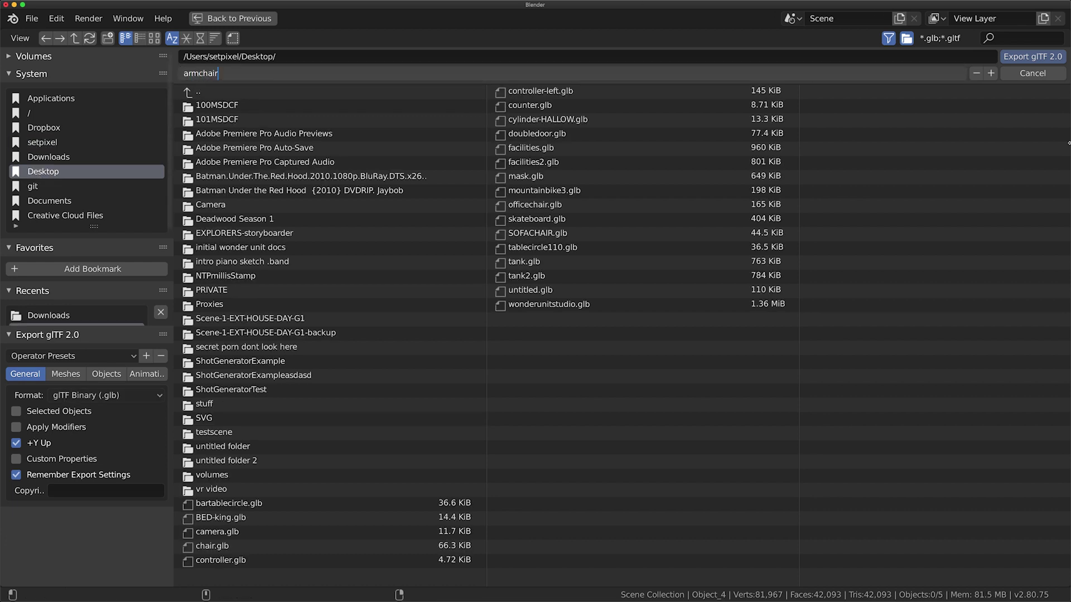
{"action": "left_click", "coordinate": [1031, 58]}
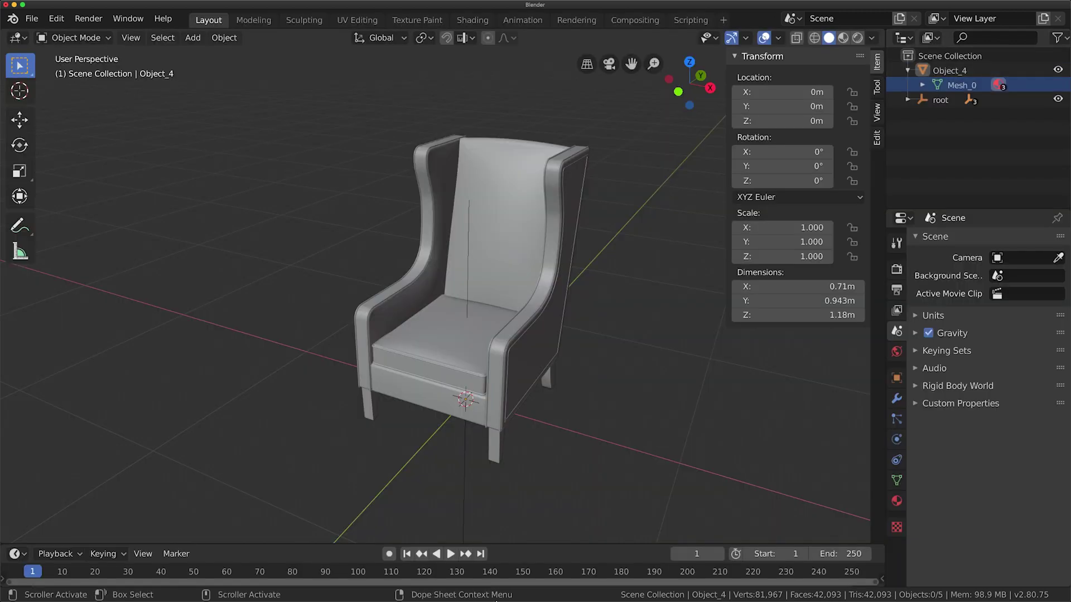
Switch to Storyboarder and create a new blank storyboard
{"action": "mouse_move", "coordinate": [306, 585]}
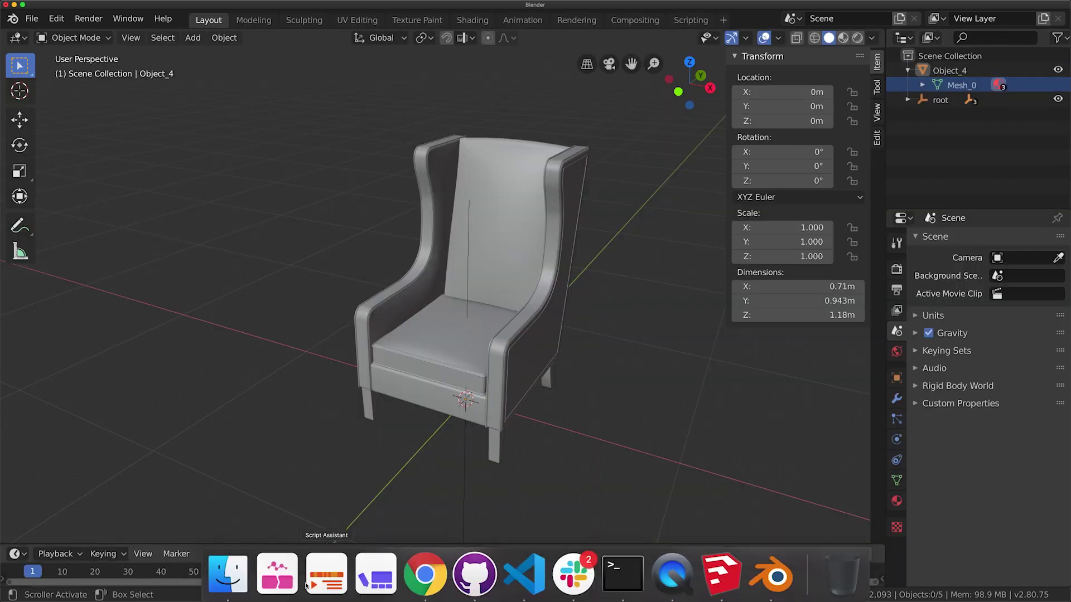
{"action": "left_click", "coordinate": [623, 573]}
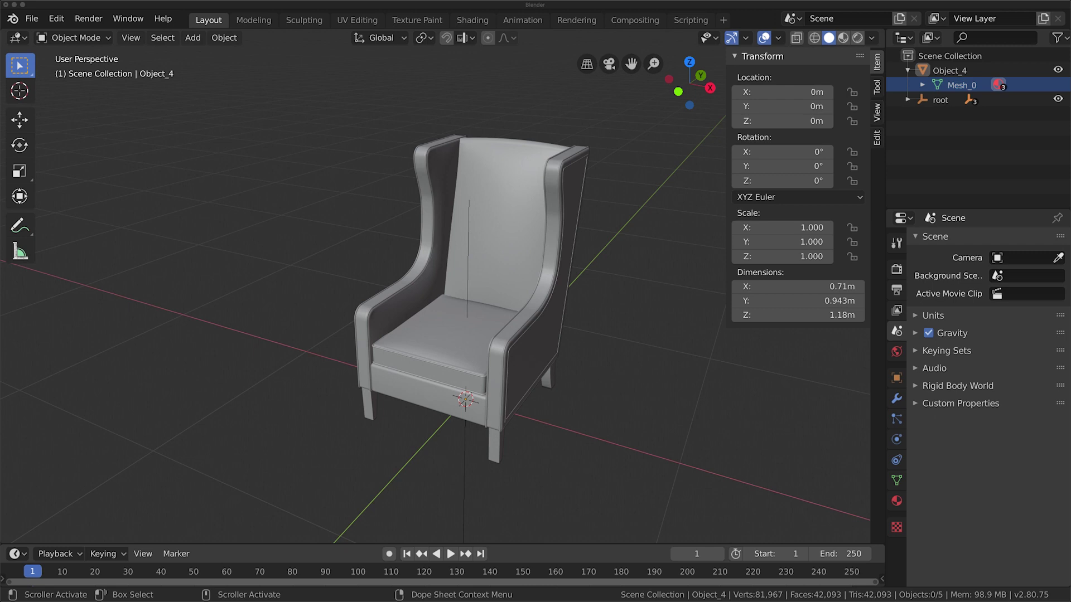
{"action": "left_click", "coordinate": [562, 313]}
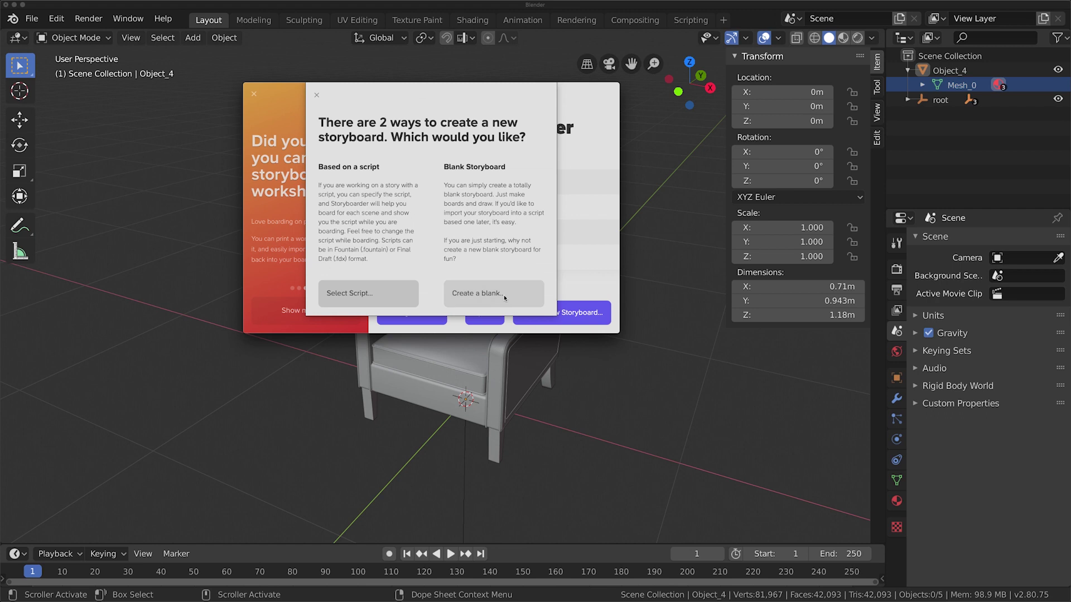
{"action": "left_click", "coordinate": [490, 294]}
{"action": "left_click", "coordinate": [321, 175]}
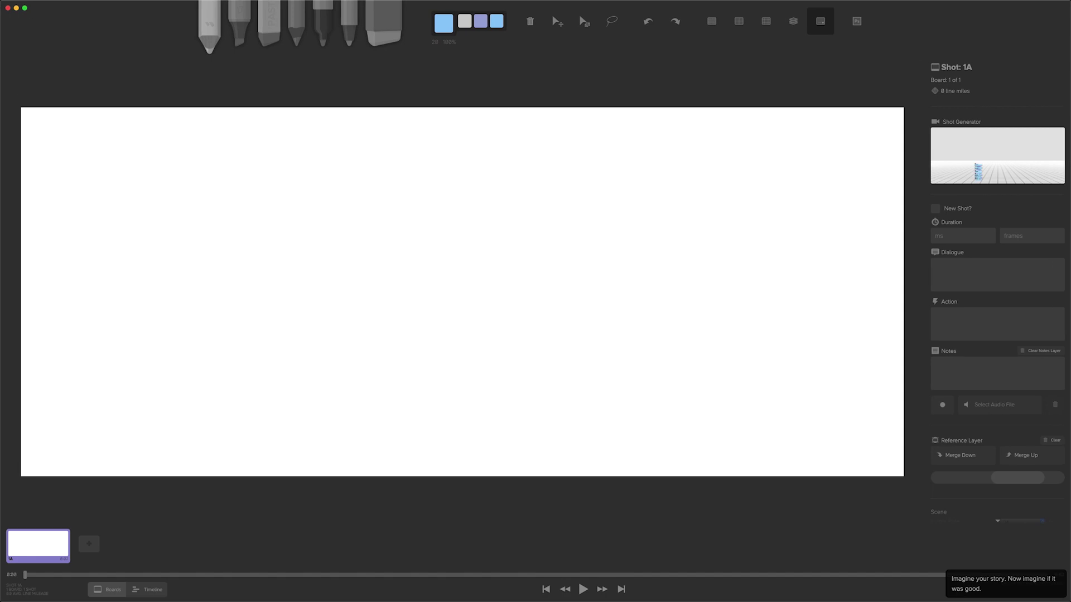
Open Shot Generator, add an object to the scene and load the exported armchair file from the Desktop as its model
{"action": "left_click", "coordinate": [997, 155]}
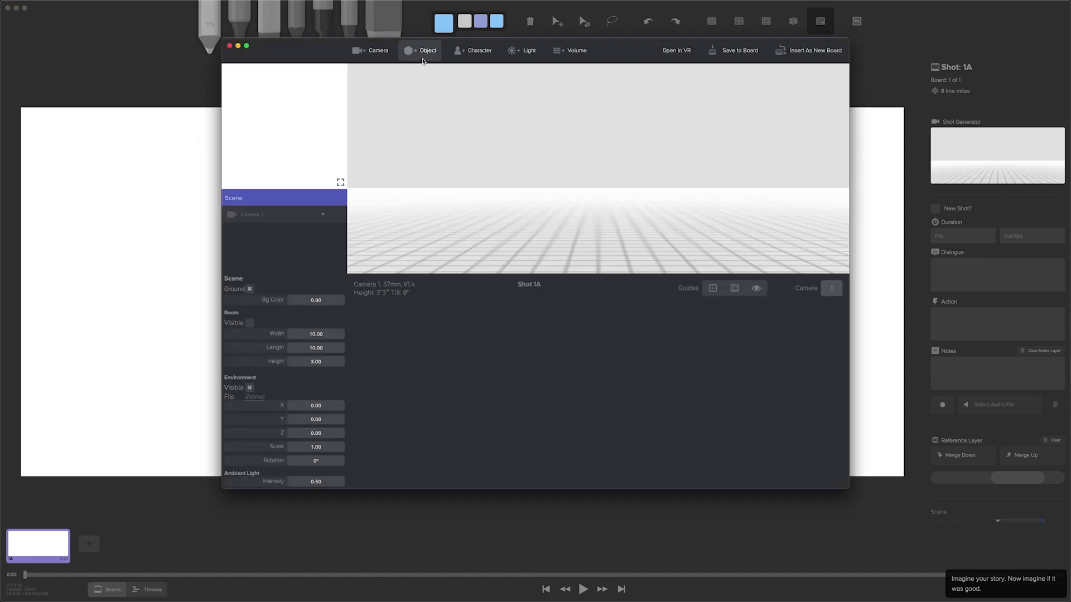
{"action": "left_click", "coordinate": [422, 54]}
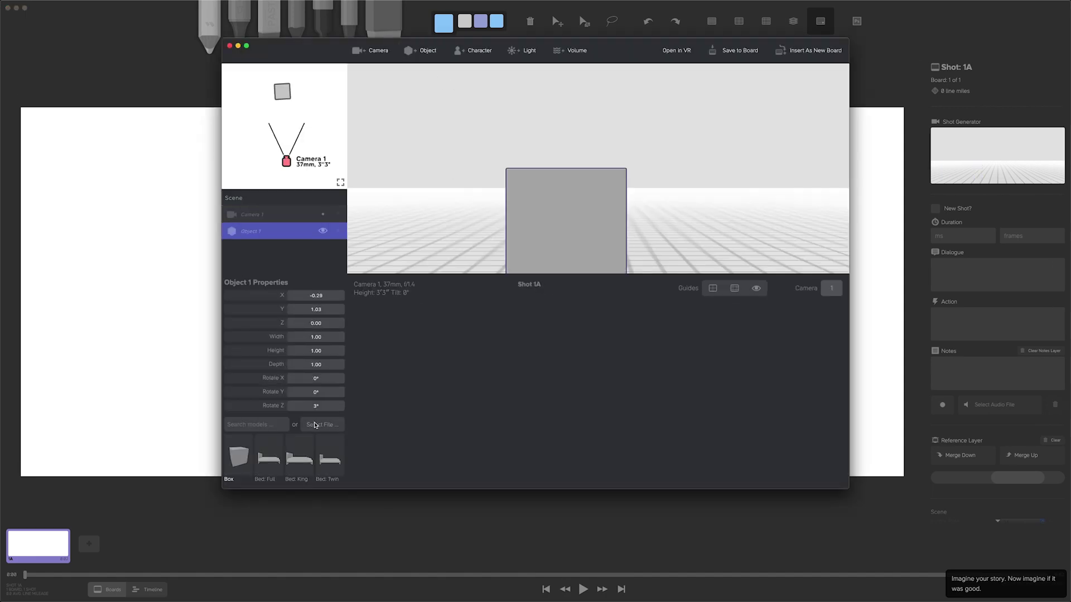
{"action": "left_click", "coordinate": [316, 425]}
{"action": "left_click", "coordinate": [286, 166]}
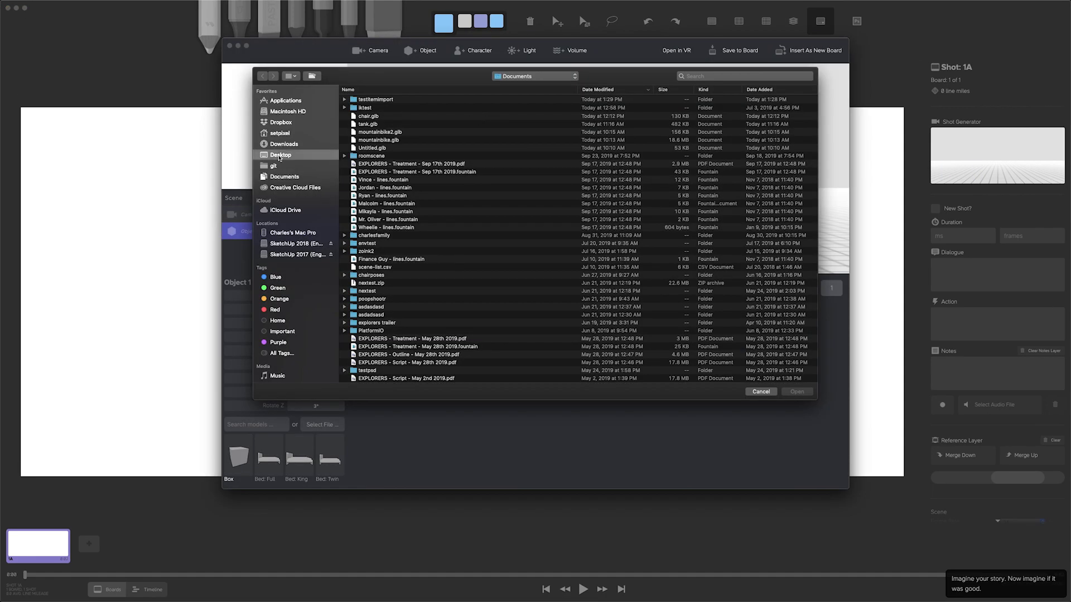
{"action": "double_click", "coordinate": [373, 101]}
Add a character beside the armchair and position it seated on the chair
{"action": "mouse_move", "coordinate": [443, 239]}
{"action": "left_mouse_down"}
{"action": "mouse_move", "coordinate": [263, 239]}
{"action": "mouse_move", "coordinate": [144, 275]}
{"action": "mouse_move", "coordinate": [562, 231]}
{"action": "mouse_move", "coordinate": [721, 196]}
{"action": "mouse_move", "coordinate": [468, 191]}
{"action": "mouse_move", "coordinate": [557, 222]}
{"action": "mouse_move", "coordinate": [843, 226]}
{"action": "mouse_move", "coordinate": [827, 258]}
{"action": "mouse_move", "coordinate": [561, 208]}
{"action": "mouse_move", "coordinate": [264, 227]}
{"action": "left_mouse_up"}
{"action": "left_click", "coordinate": [264, 230]}
{"action": "left_click_drag", "start_coordinate": [305, 357], "coordinate": [467, 248]}
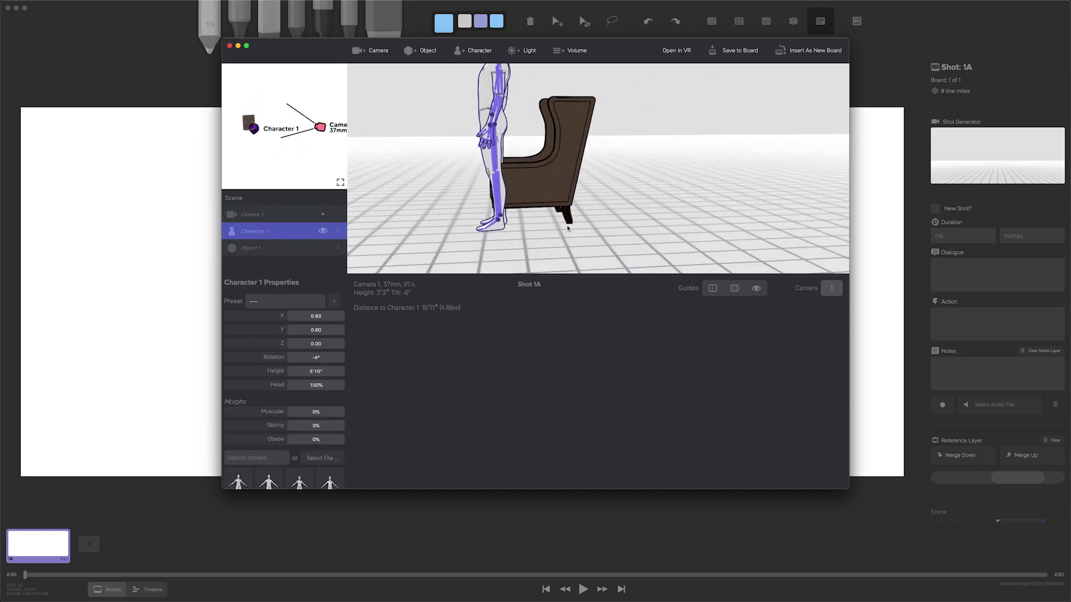
{"action": "left_click_drag", "start_coordinate": [254, 128], "coordinate": [249, 132]}
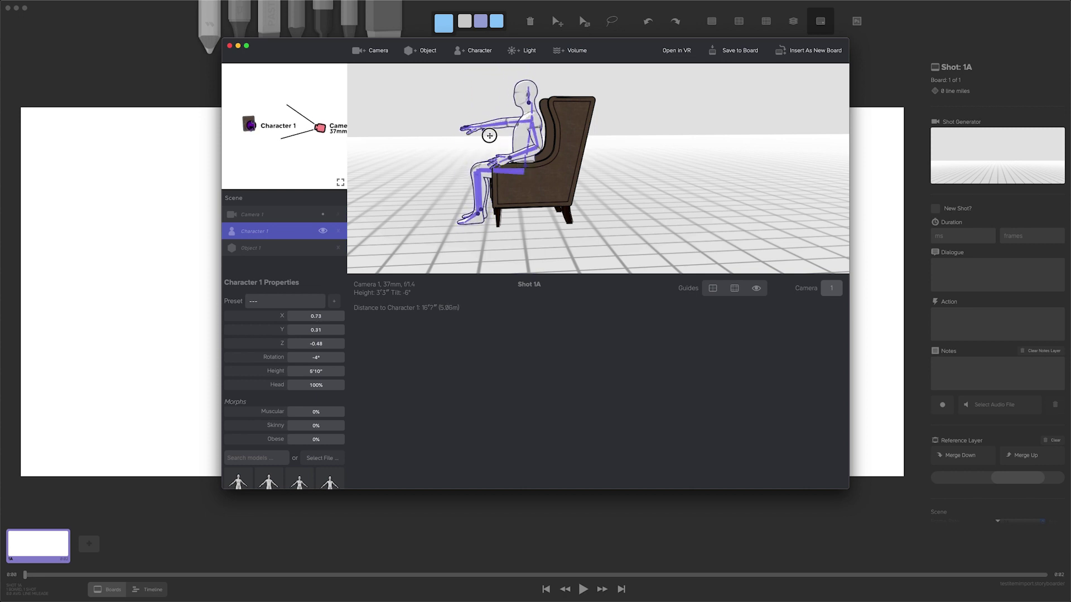
Reframe Camera 1 closer on the seated character from a front three-quarter angle, save the shot to the board and close Shot Generator
{"action": "left_click_drag", "start_coordinate": [490, 136], "coordinate": [926, 129]}
{"action": "left_click", "coordinate": [711, 149]}
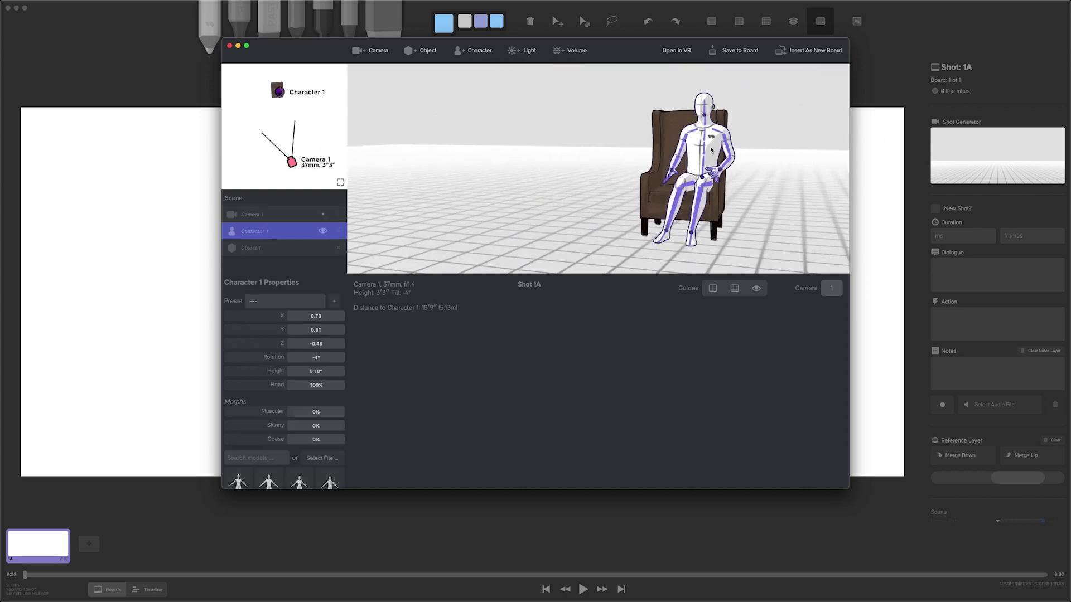
{"action": "left_click_drag", "start_coordinate": [742, 181], "coordinate": [602, 170]}
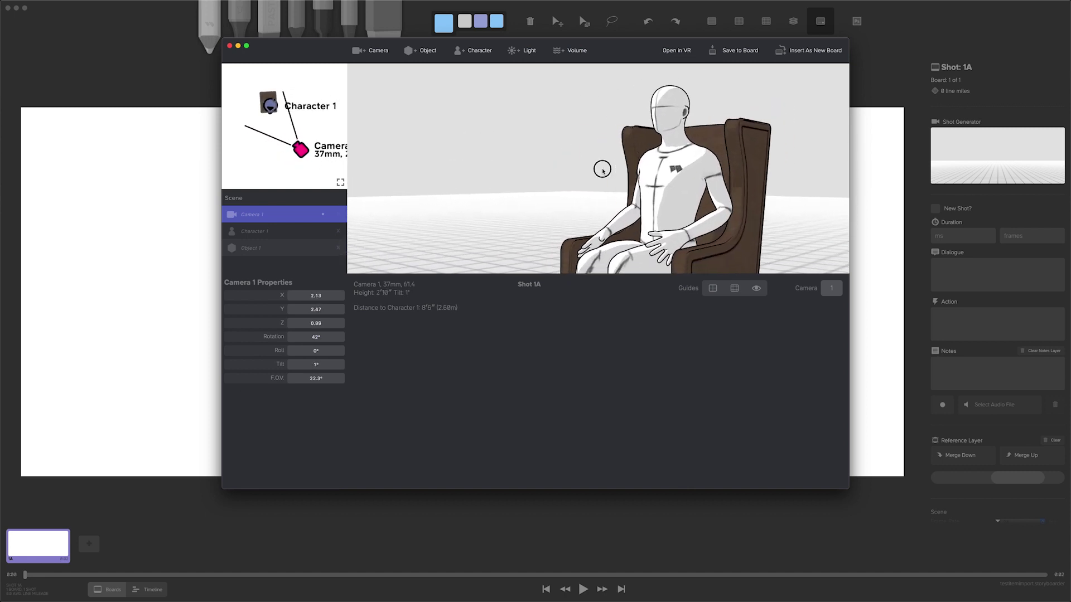
{"action": "left_click", "coordinate": [728, 51]}
{"action": "left_click", "coordinate": [229, 45]}
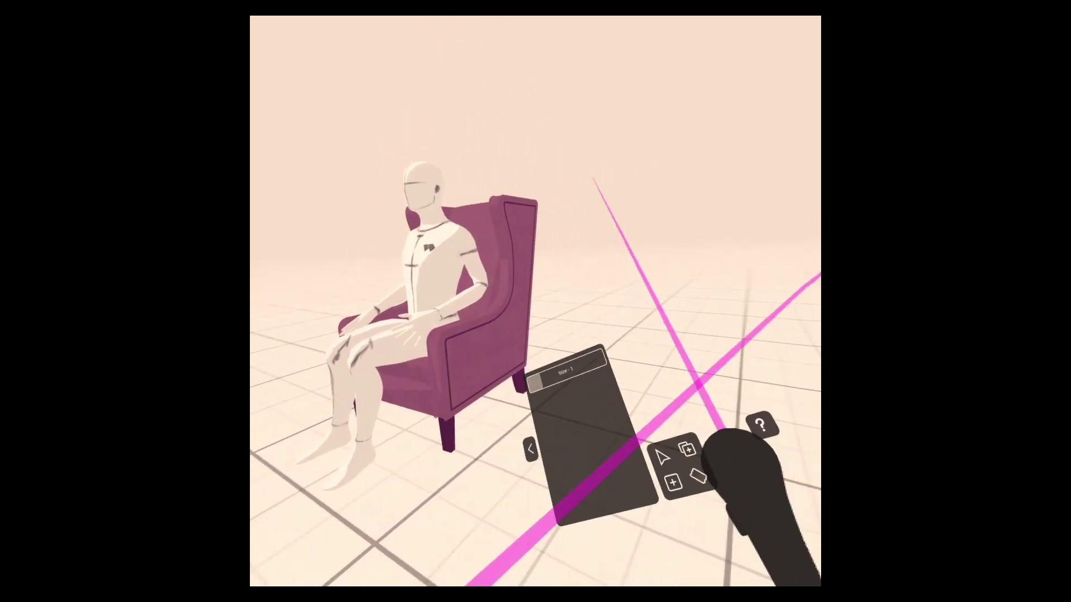
Duplicate the armchair in the VR scene and place the copy farther back behind the seated character
{"action": "left_click_drag", "start_coordinate": [509, 404], "coordinate": [573, 335]}
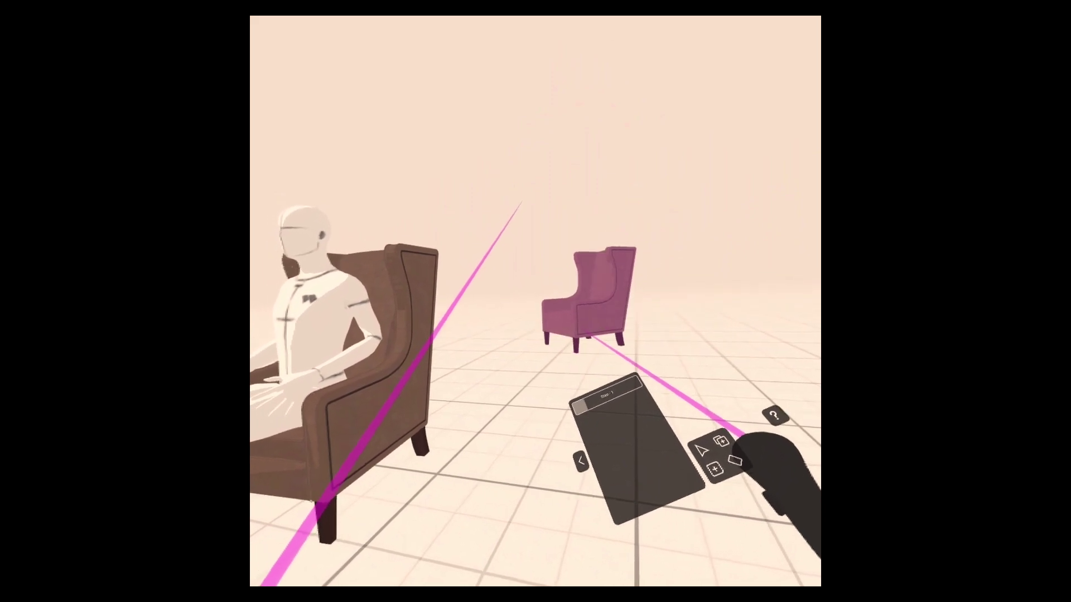